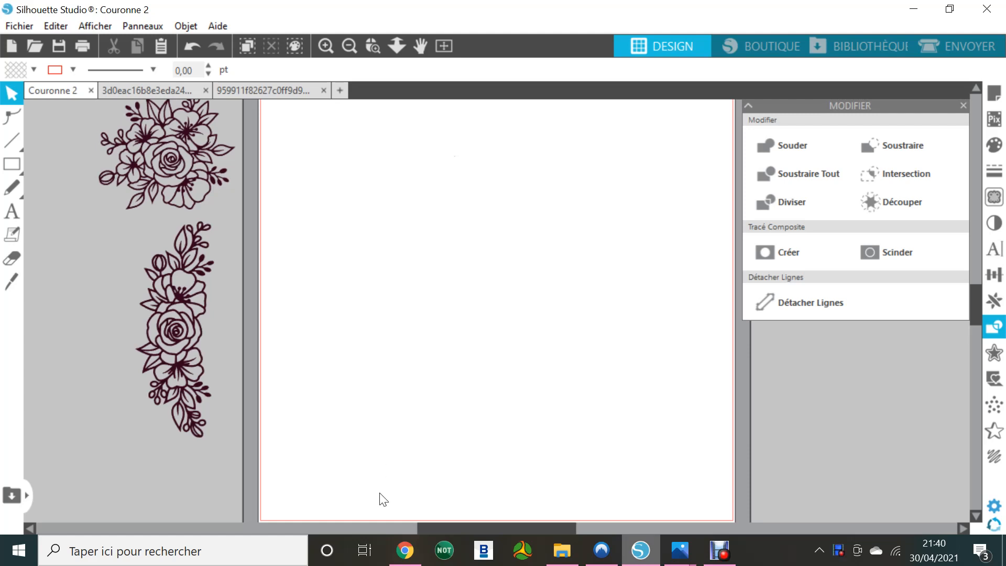
# - Check the floral wreath reference listing in Chrome and return to the Silhouette Studio design
pyautogui.click(401, 559)
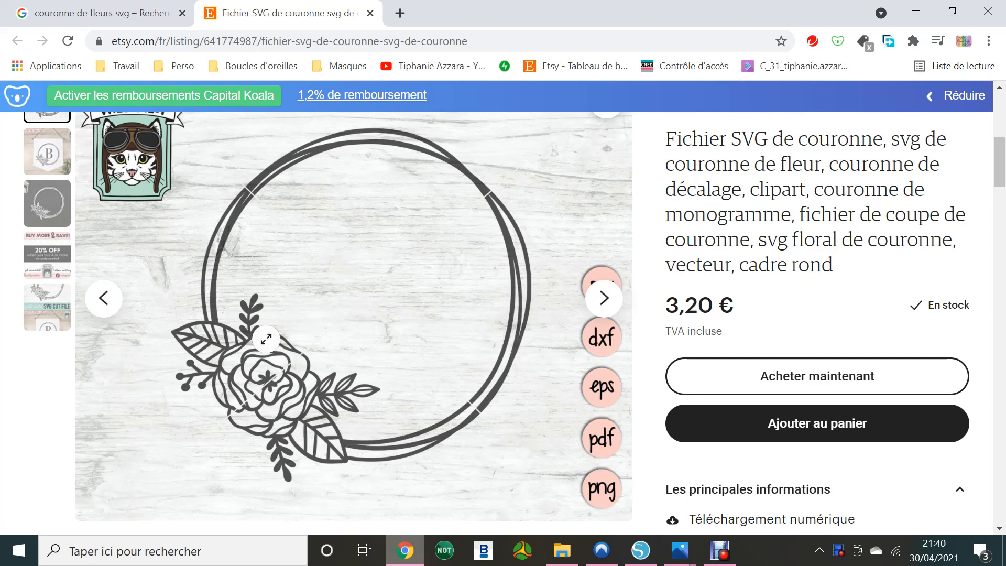
pyautogui.click(639, 559)
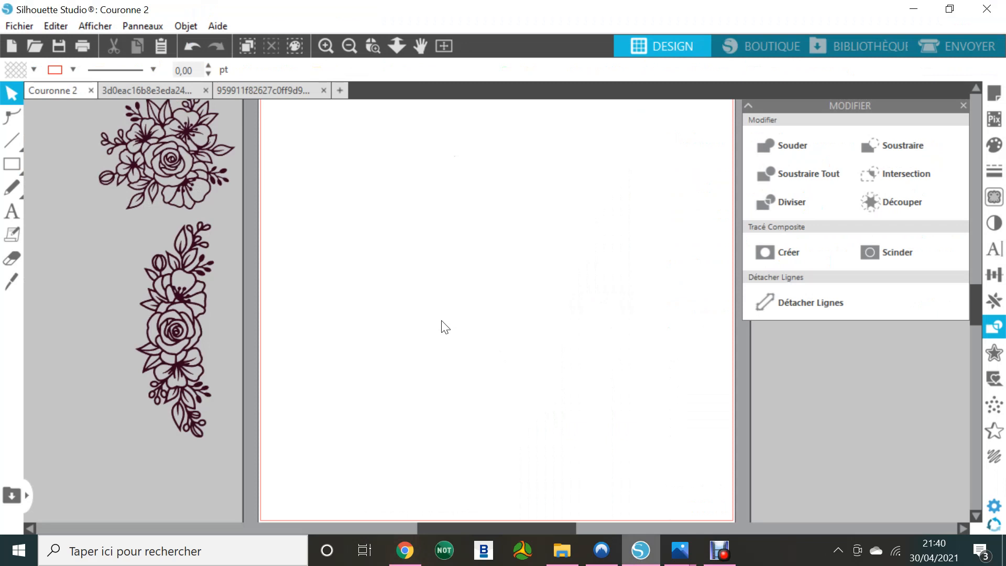
# - Draw an ellipse about 126 × 122 mm in the middle of the blank page
pyautogui.click(12, 164)
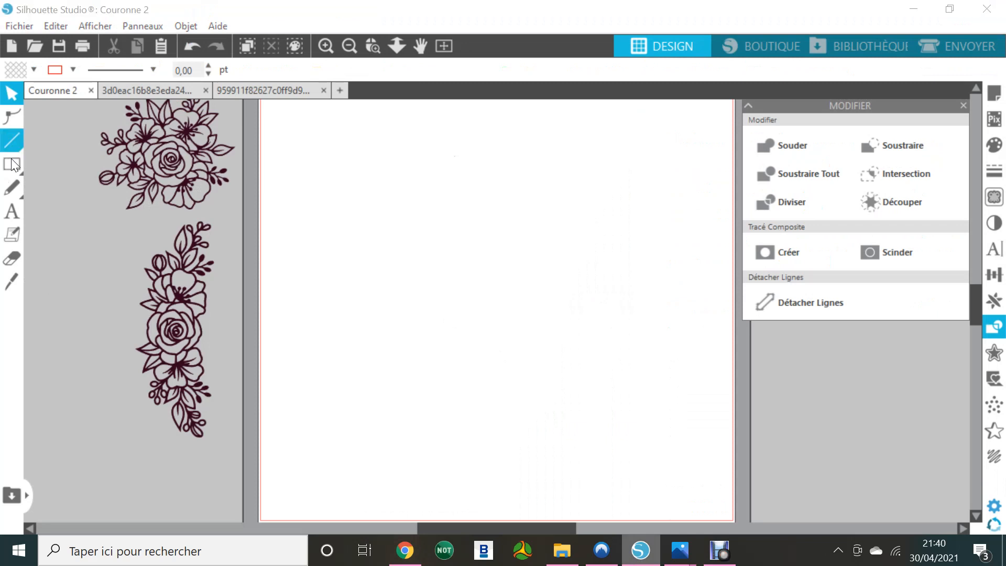
pyautogui.click(81, 163)
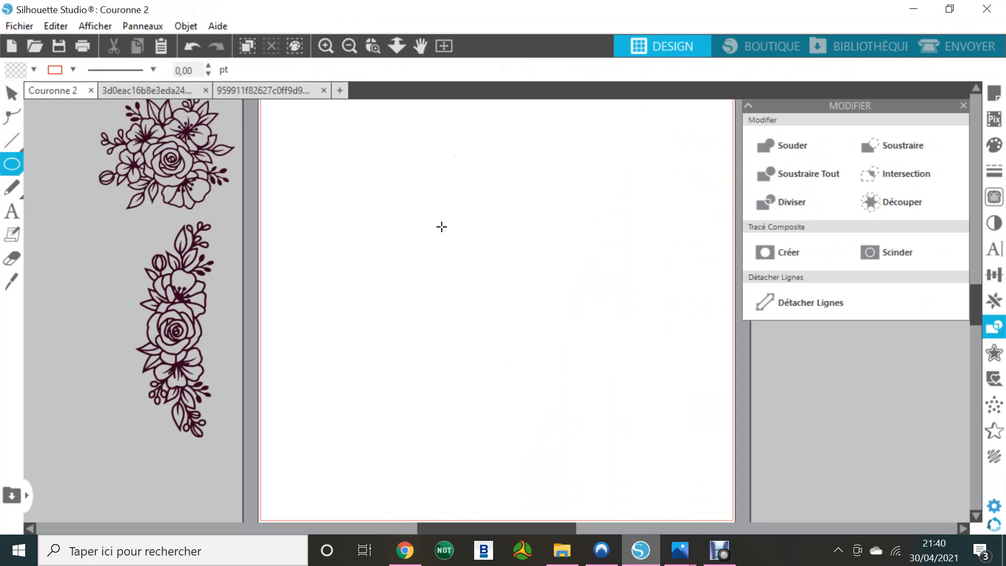
pyautogui.moveTo(417, 207); pyautogui.dragTo(456, 286)
pyautogui.moveTo(507, 340); pyautogui.dragTo(617, 404)
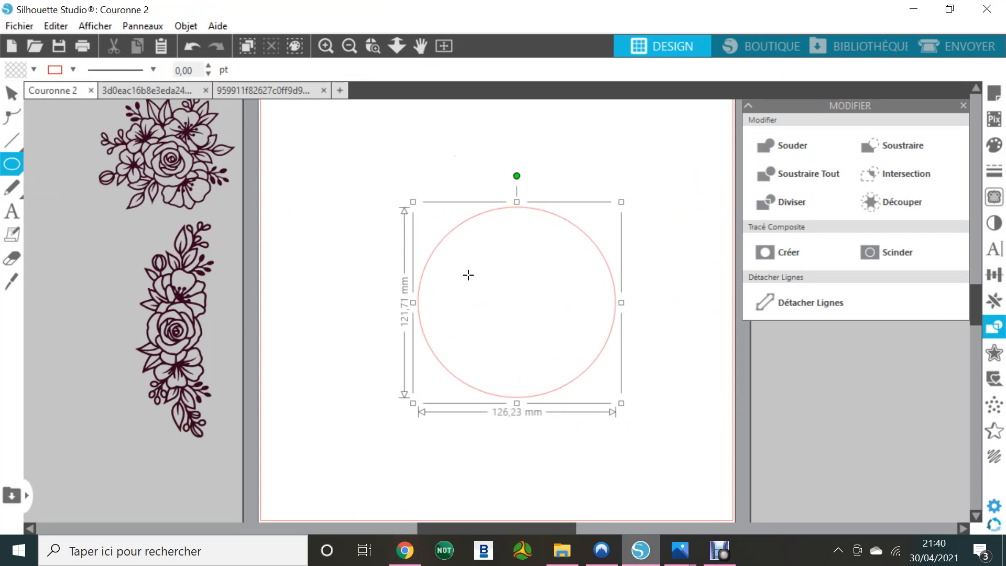
# - Set the ellipse's width and height to 150 mm and dismiss the Facebook notification
pyautogui.click(12, 93)
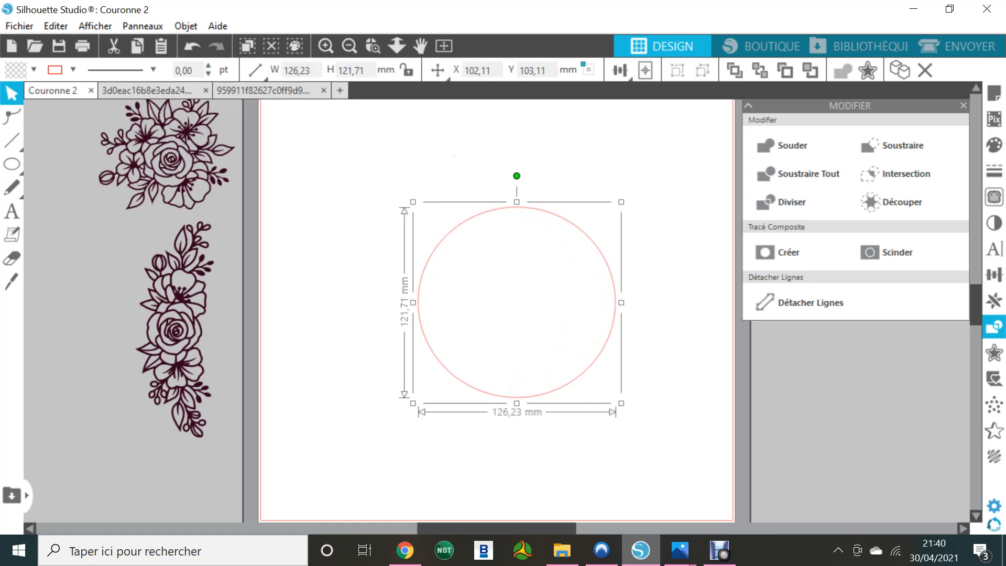
pyautogui.doubleClick(301, 70)
pyautogui.write('15')
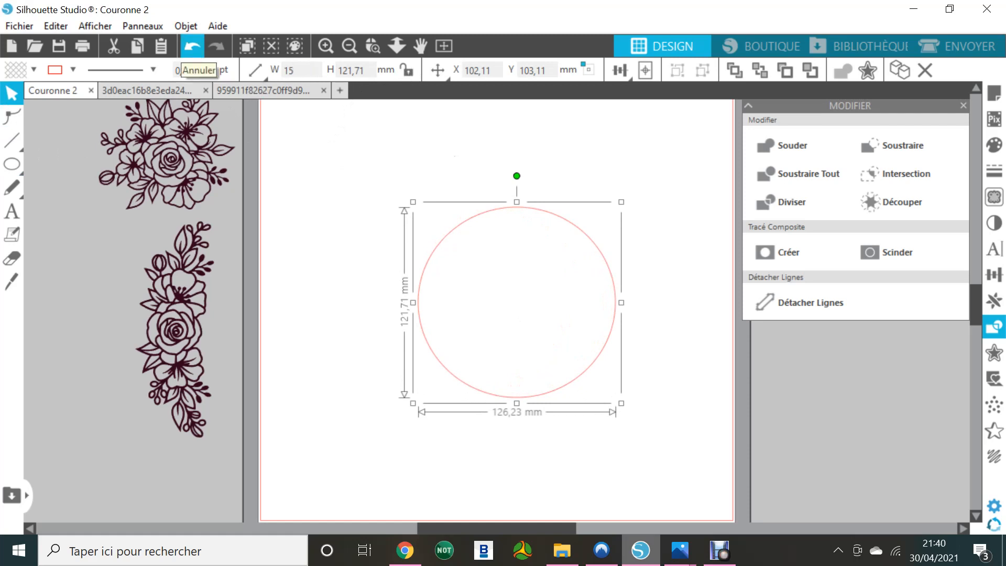
pyautogui.write('0')
pyautogui.press('Tab')
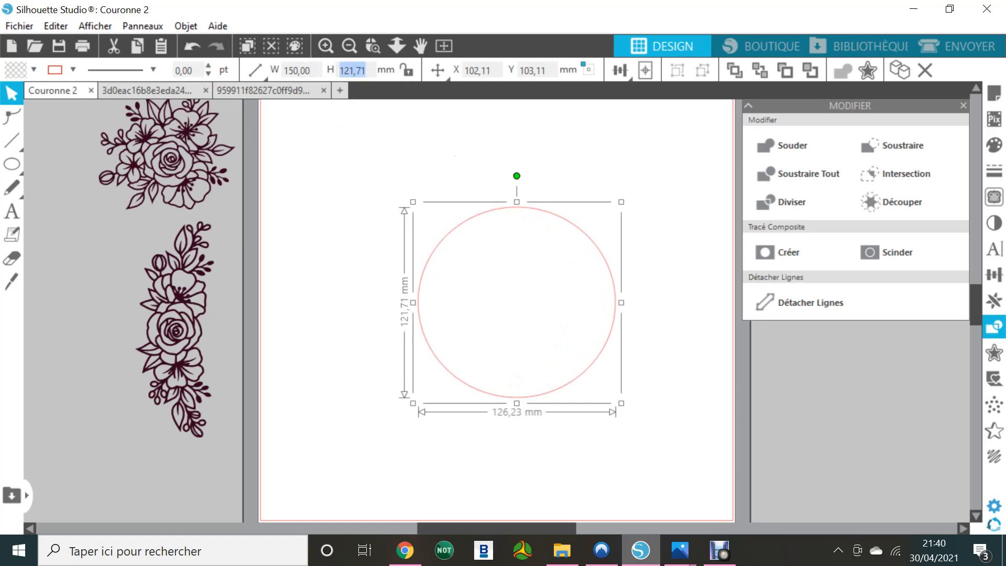
pyautogui.write('150')
pyautogui.press('Return')
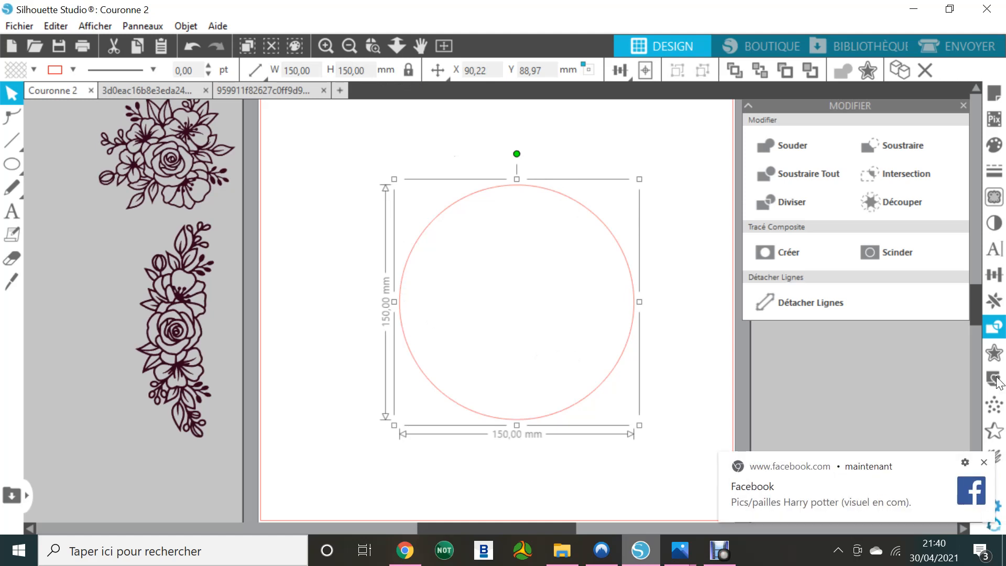
pyautogui.click(984, 462)
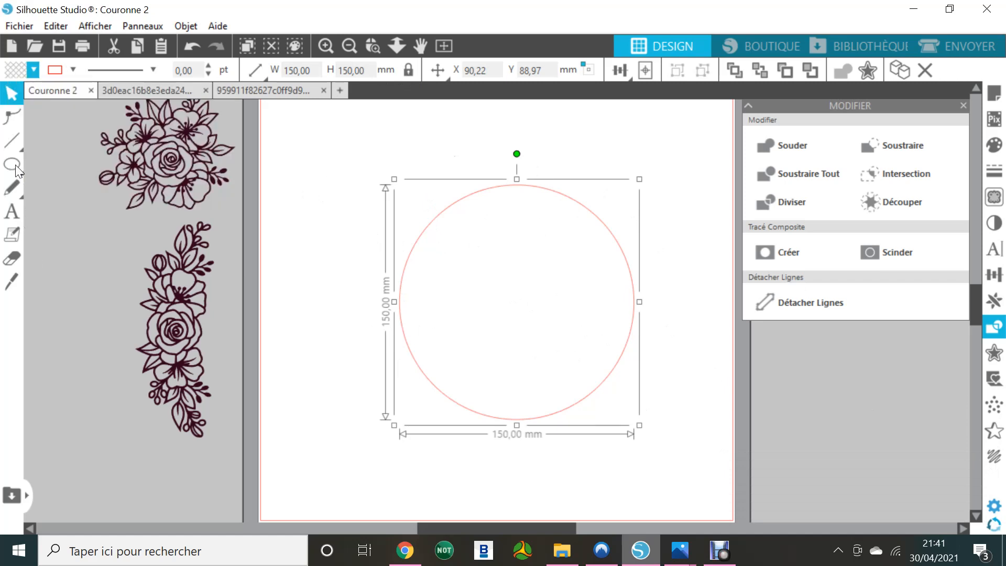
# - Fill the 150 mm circle with the dark burgundy used by the flowers and make its outline transparent
pyautogui.click(15, 72)
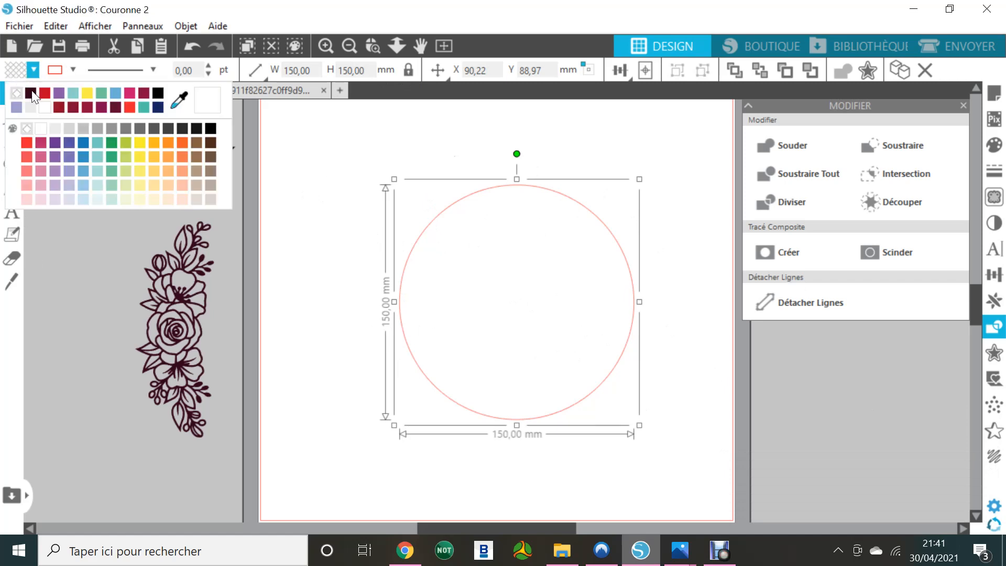
pyautogui.click(30, 93)
pyautogui.click(52, 72)
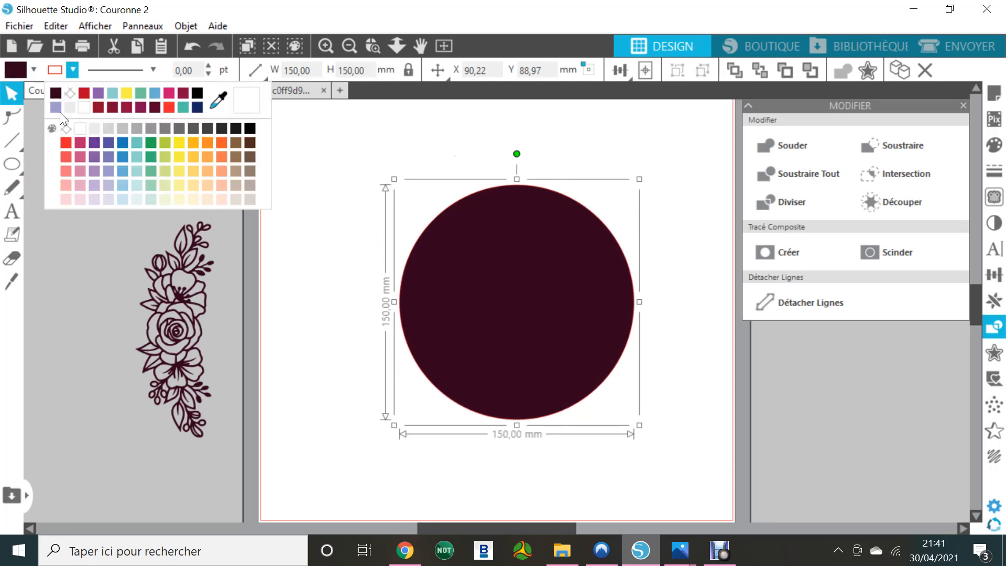
pyautogui.click(68, 90)
pyautogui.click(696, 418)
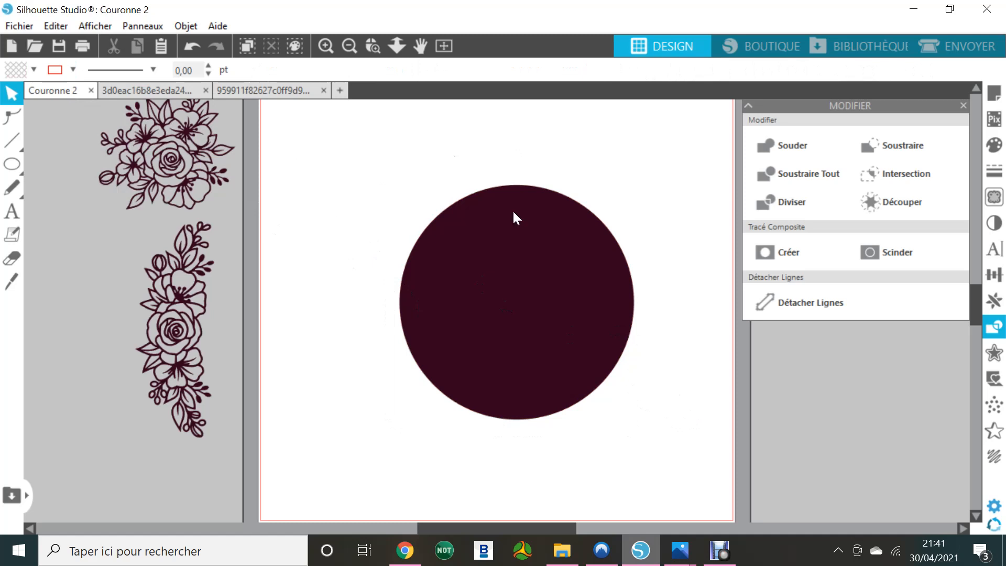
# - Duplicate the dark circle, move the copy aside and set its size to 148 mm
pyautogui.click(545, 237)
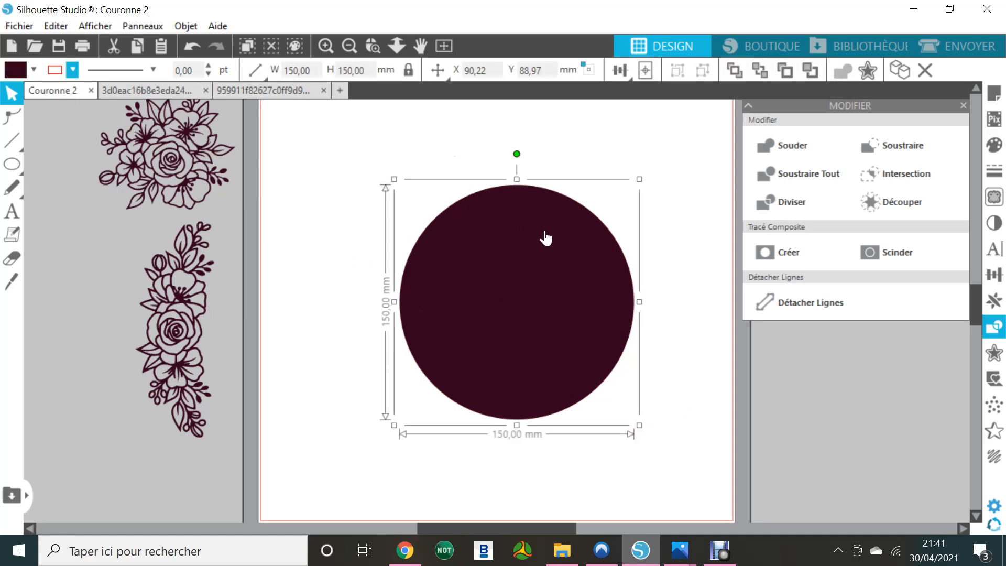
pyautogui.hotkey('ctrl', 'd')
pyautogui.moveTo(566, 319); pyautogui.dragTo(363, 271)
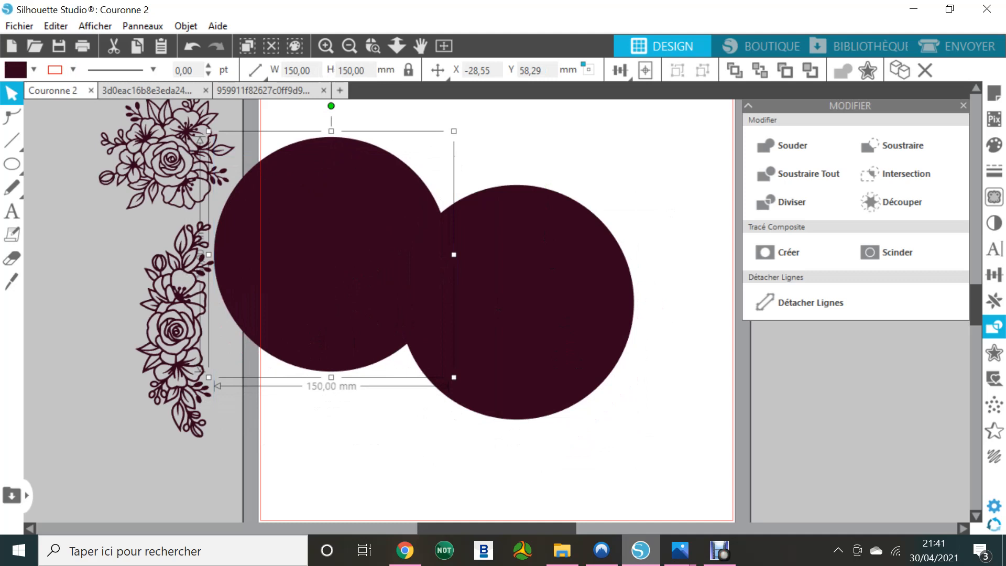
pyautogui.moveTo(371, 71); pyautogui.dragTo(337, 71)
pyautogui.write('148')
pyautogui.press('Return')
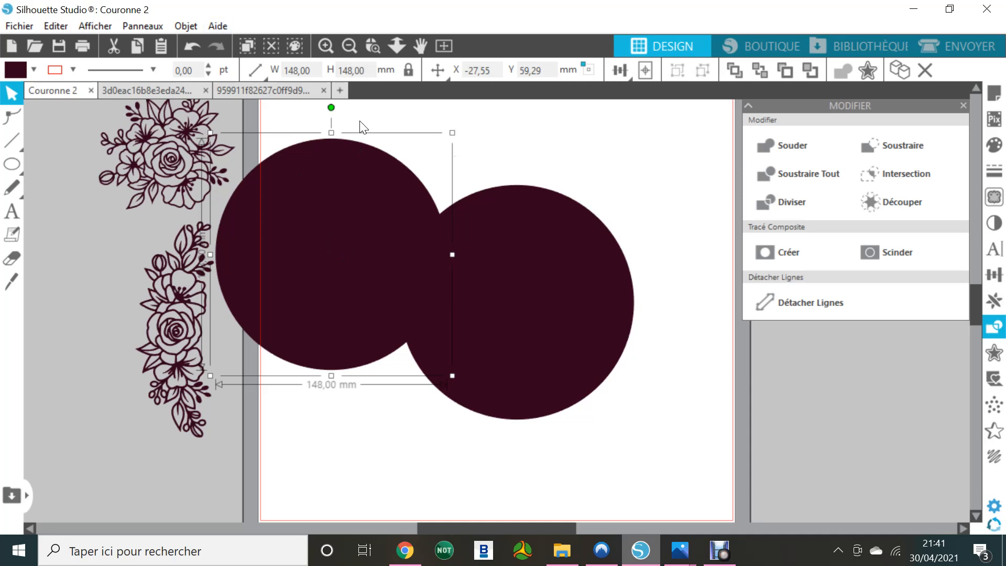
# - Place the 148 mm circle over the 150 mm circle and fill it with red
pyautogui.moveTo(331, 207); pyautogui.dragTo(521, 247)
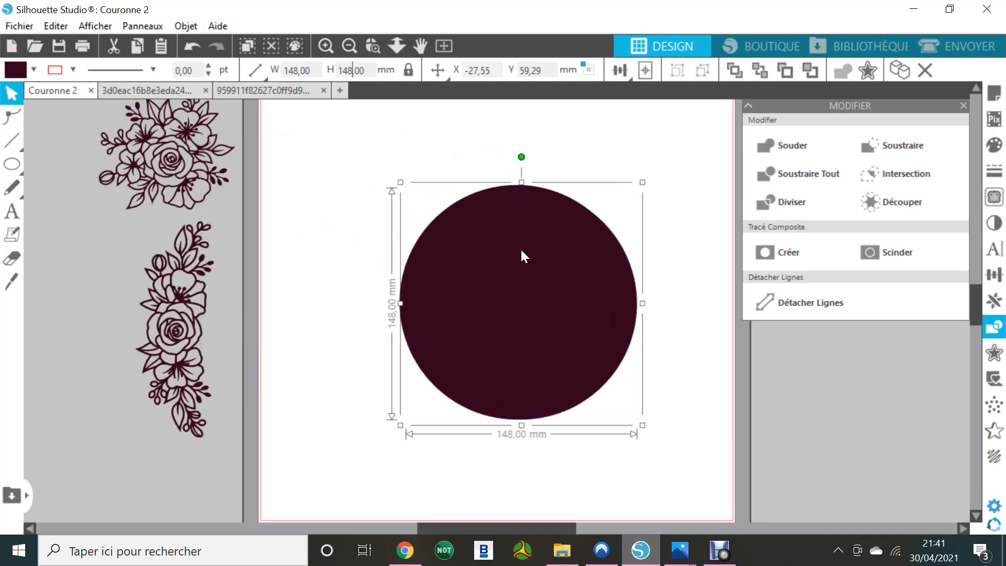
pyautogui.moveTo(470, 169); pyautogui.dragTo(495, 224)
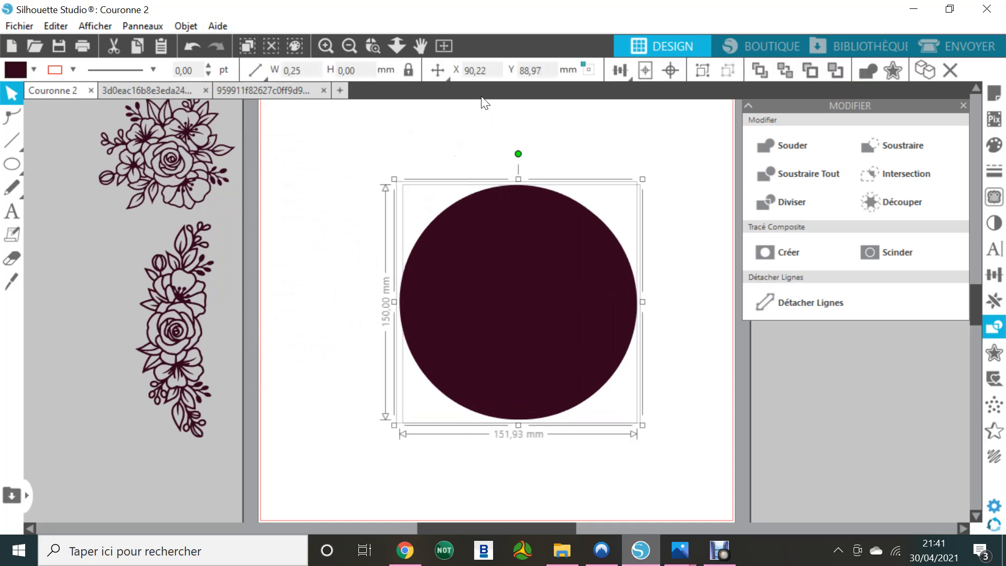
pyautogui.click(480, 172)
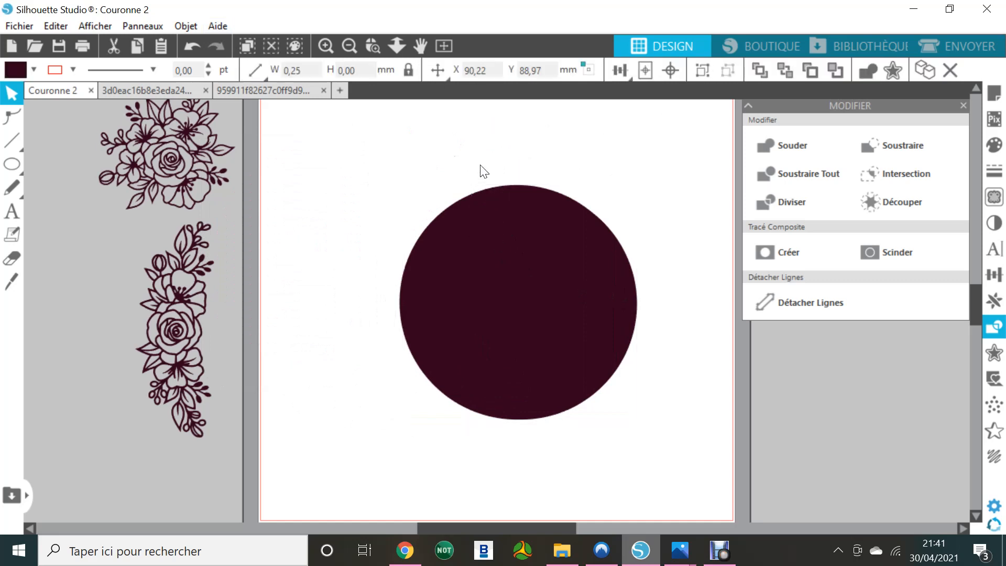
pyautogui.click(530, 279)
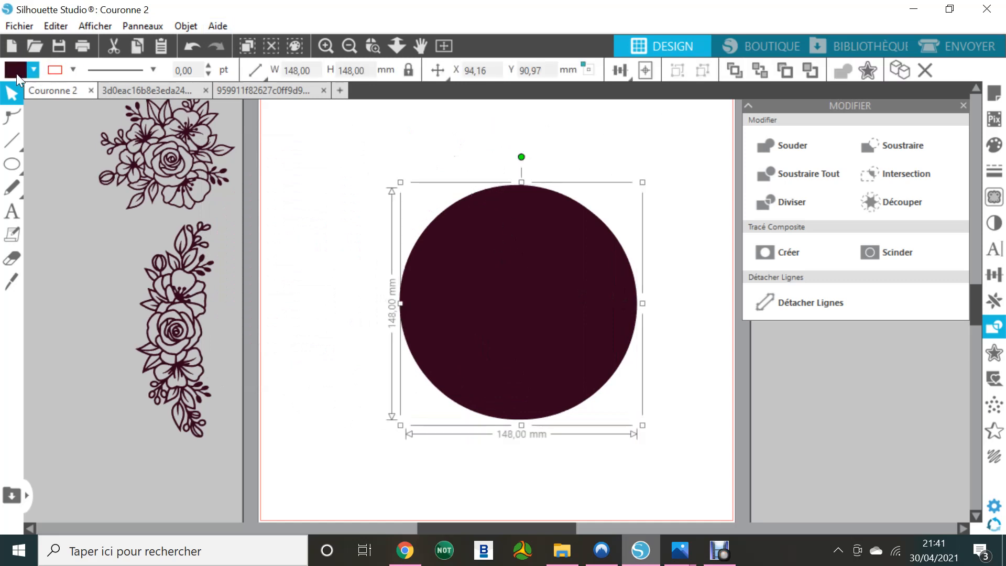
pyautogui.click(33, 70)
pyautogui.click(27, 143)
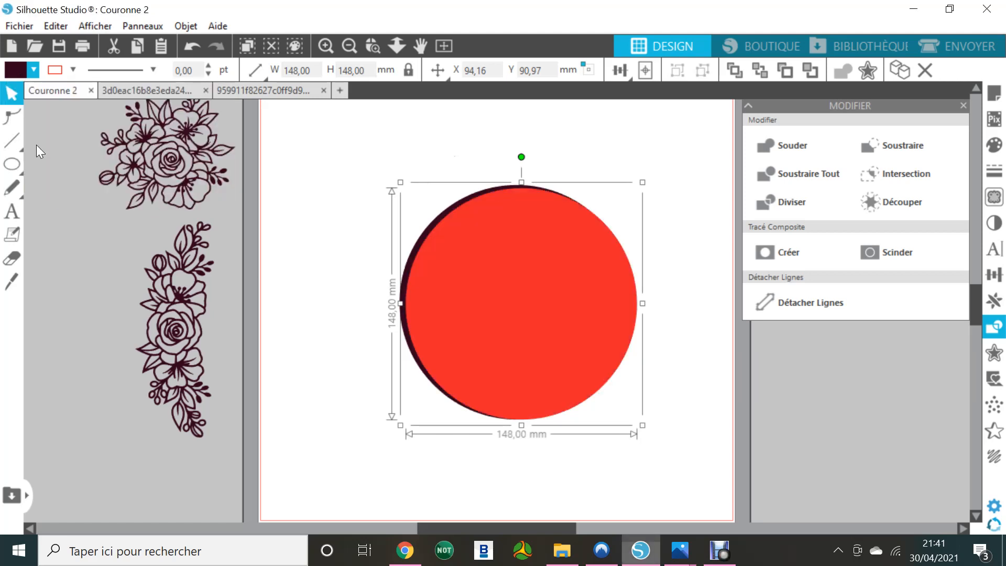
# - Align the red and dark circles on a common centre
pyautogui.moveTo(436, 141); pyautogui.dragTo(551, 290)
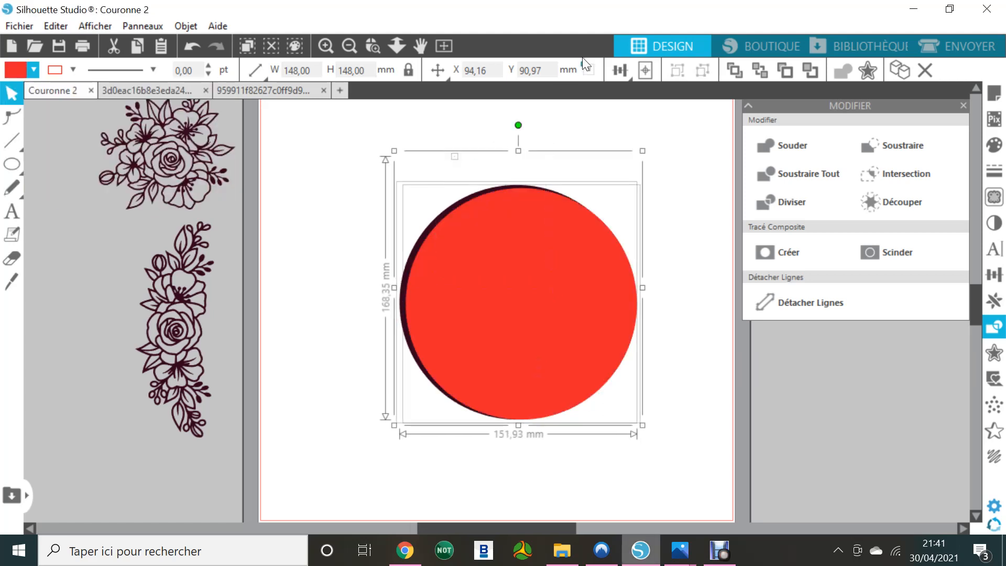
pyautogui.click(671, 71)
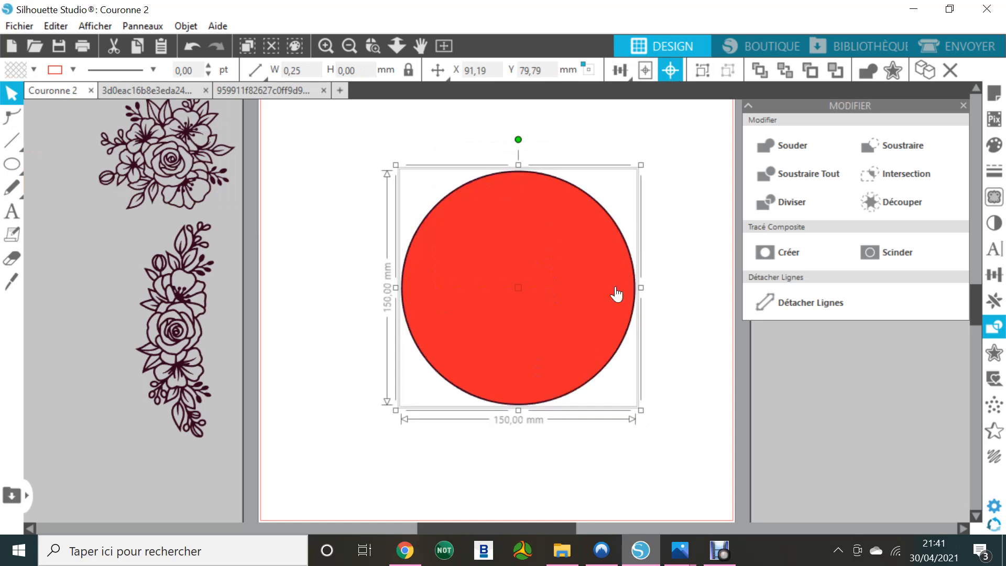
pyautogui.click(681, 298)
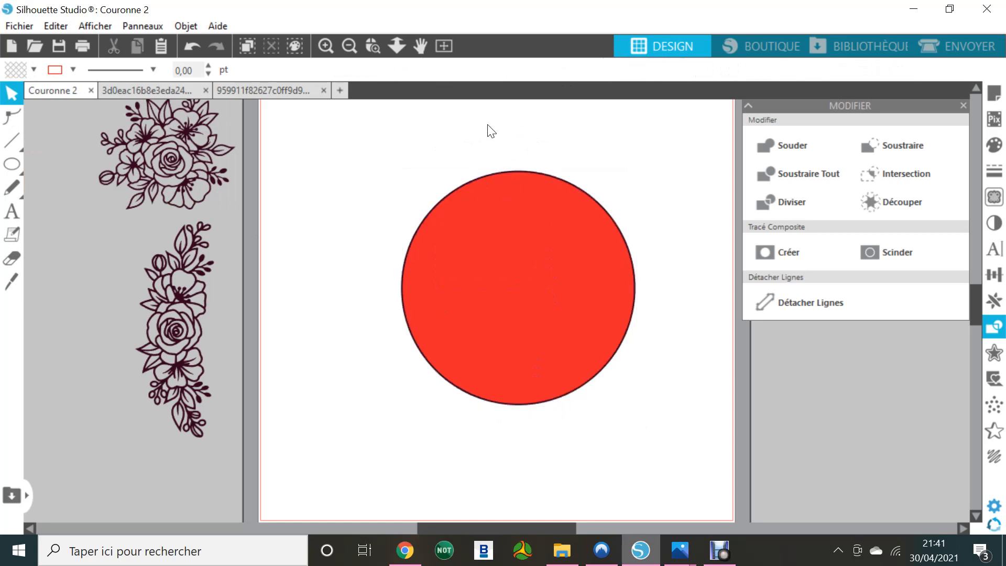
# - Try subtracting the red circle from the dark circle beneath it and undo the subtraction
pyautogui.click(532, 256)
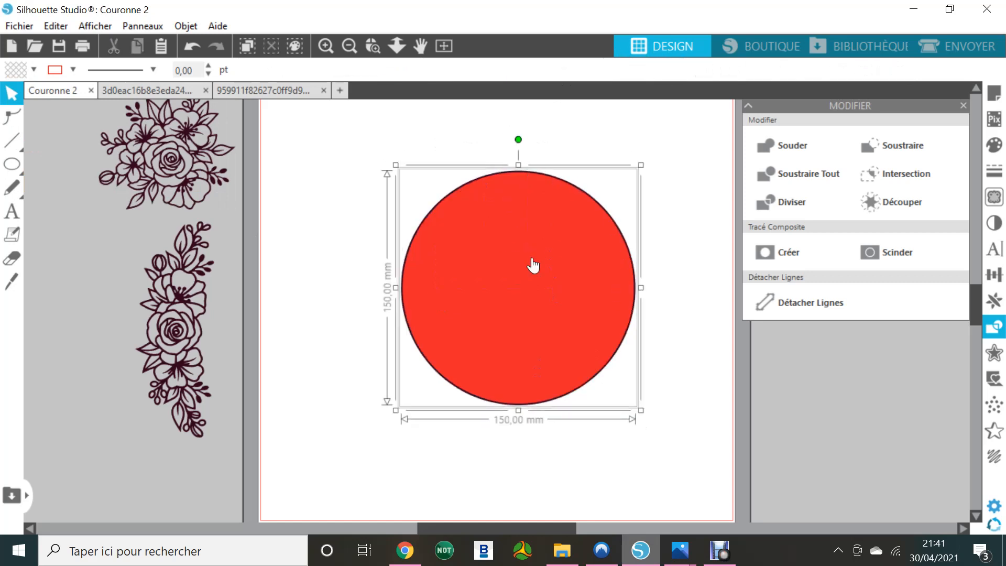
pyautogui.click(901, 150)
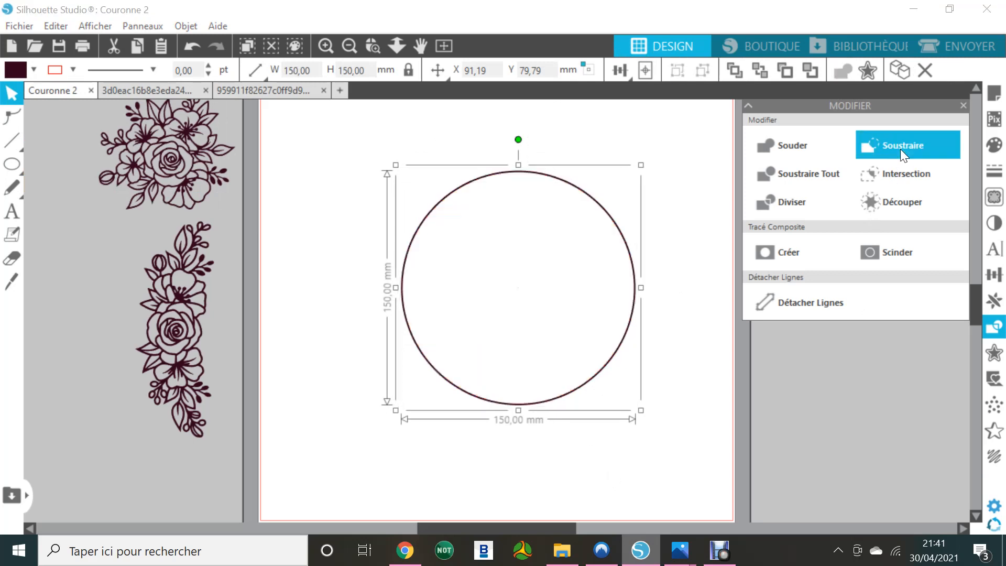
pyautogui.click(191, 47)
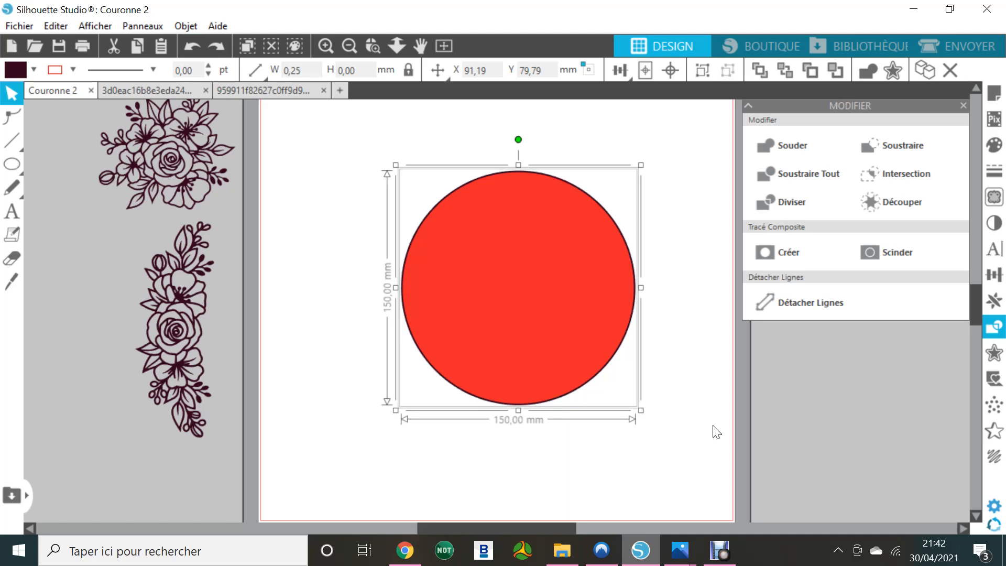
# - Move the red circle down off the dark circle and bring the dark circle to the front
pyautogui.click(662, 203)
pyautogui.moveTo(551, 244); pyautogui.dragTo(523, 344)
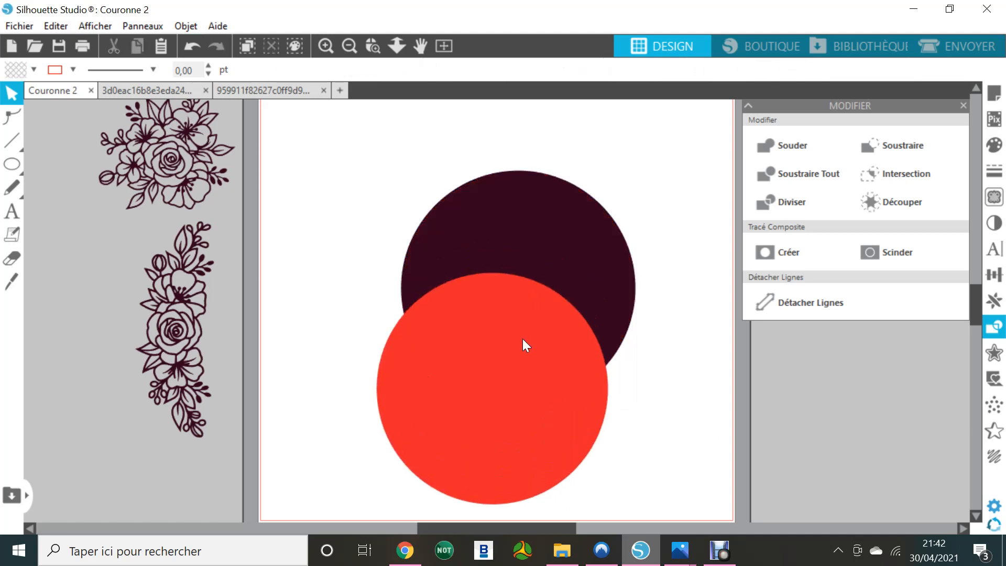
pyautogui.click(552, 215)
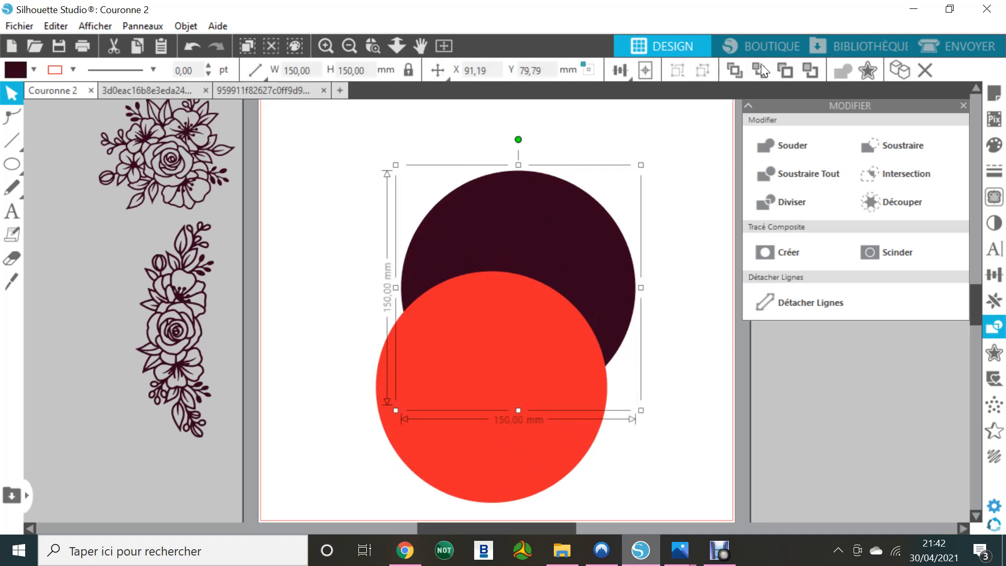
pyautogui.click(734, 71)
# - Select both offset circles and centre them on each other again with the dark one in front
pyautogui.click(648, 428)
pyautogui.moveTo(683, 461); pyautogui.dragTo(592, 344)
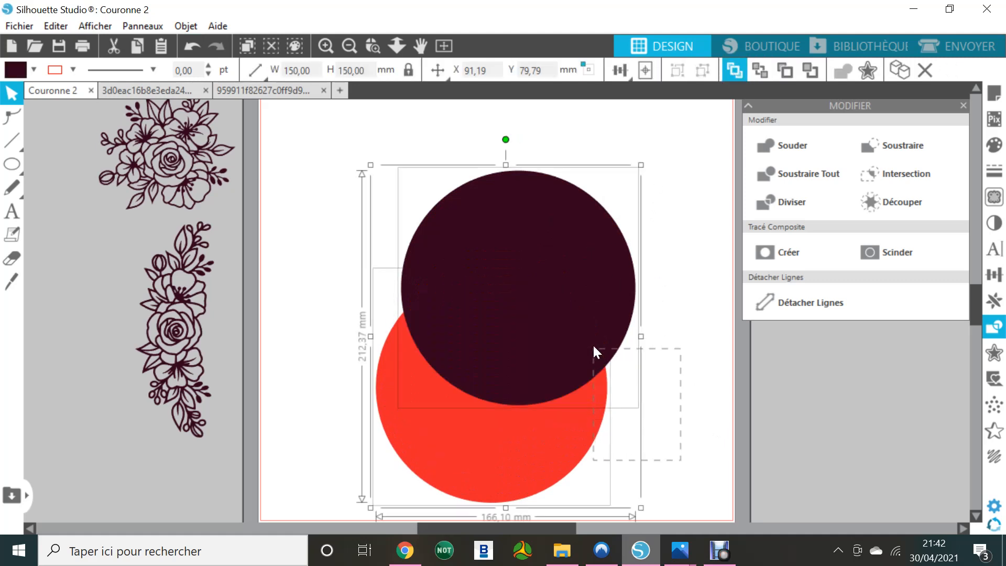
pyautogui.click(671, 73)
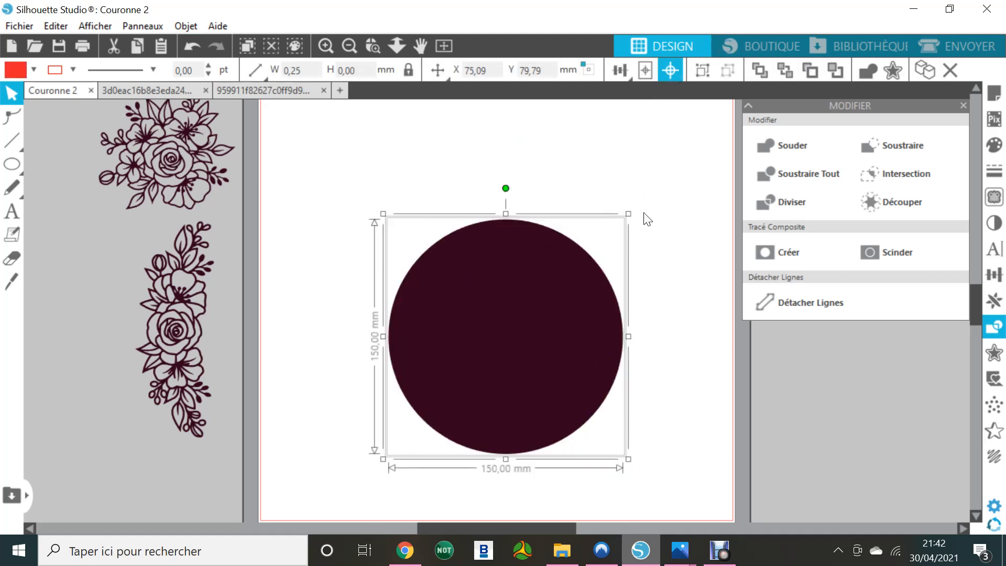
# - Try the subtraction on both circles with the larger dark one in front, and undo it
pyautogui.click(568, 158)
pyautogui.click(552, 354)
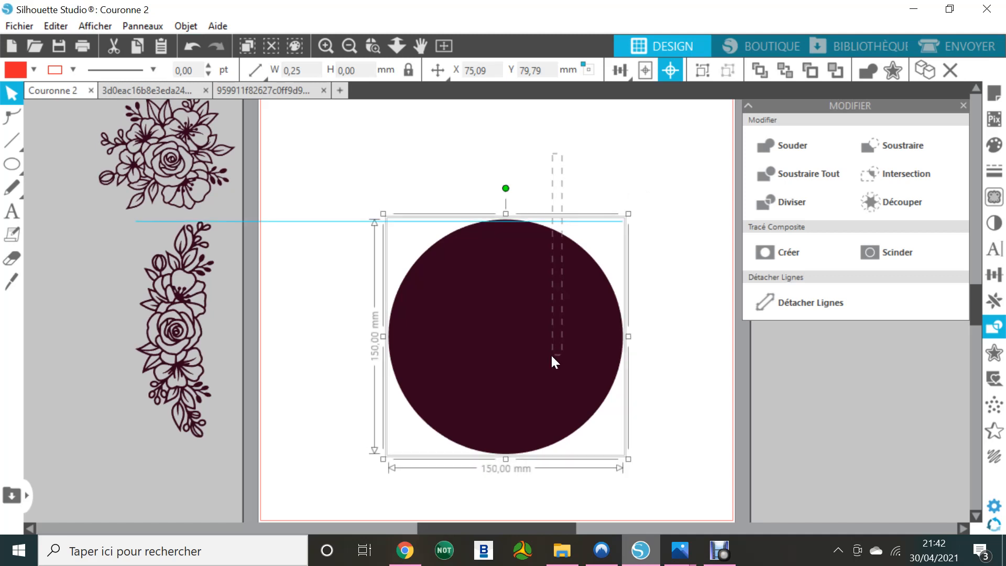
pyautogui.click(893, 147)
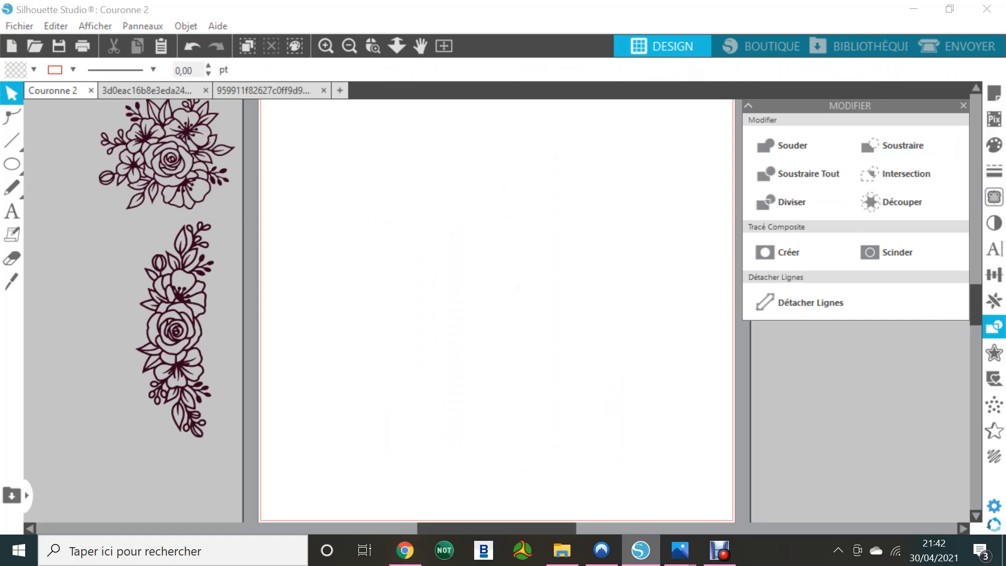
pyautogui.click(191, 52)
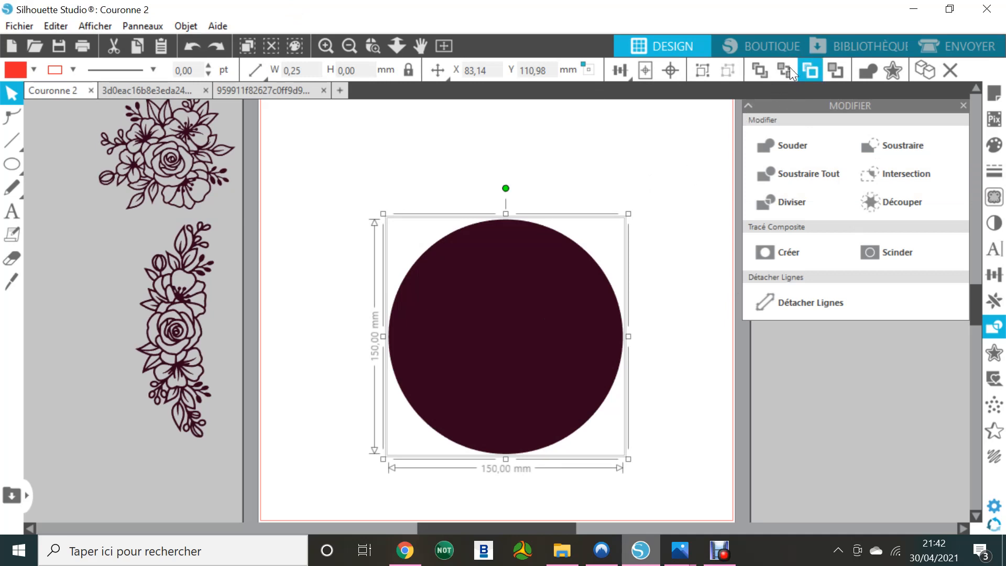
pyautogui.click(646, 387)
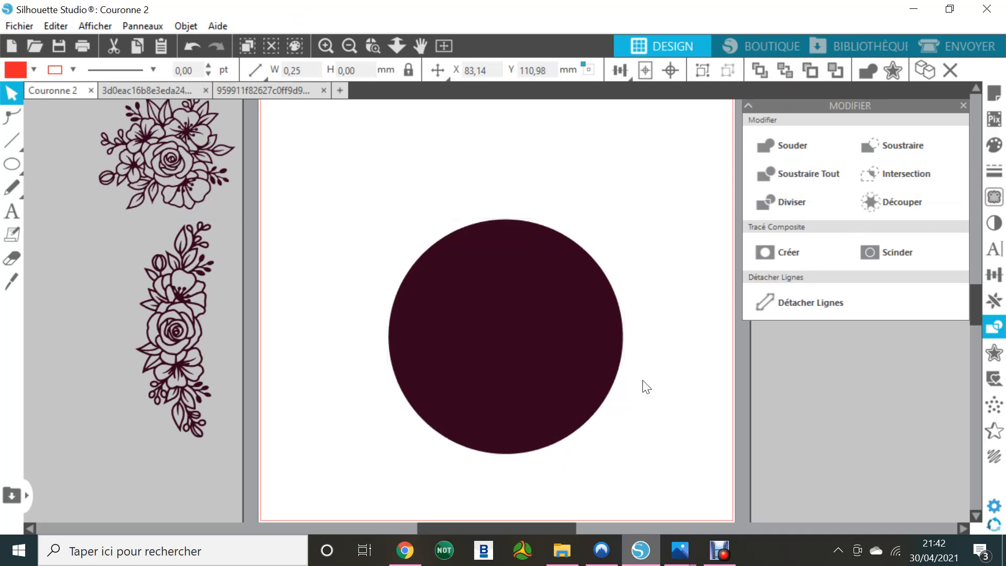
# - Send the dark 150 mm circle behind the red one, select both and combine them into a compound path
pyautogui.click(573, 360)
pyautogui.click(758, 72)
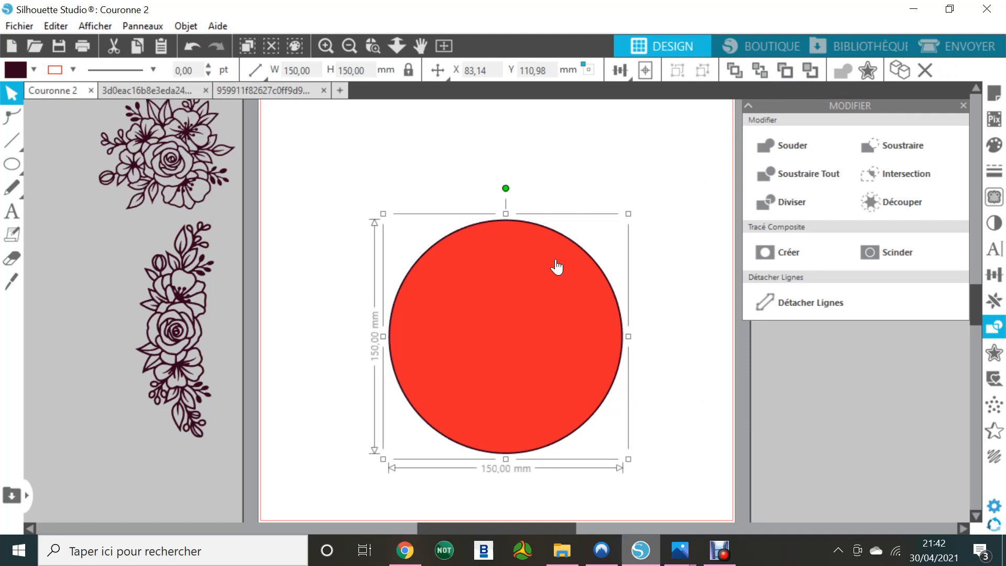
pyautogui.click(496, 171)
pyautogui.click(486, 288)
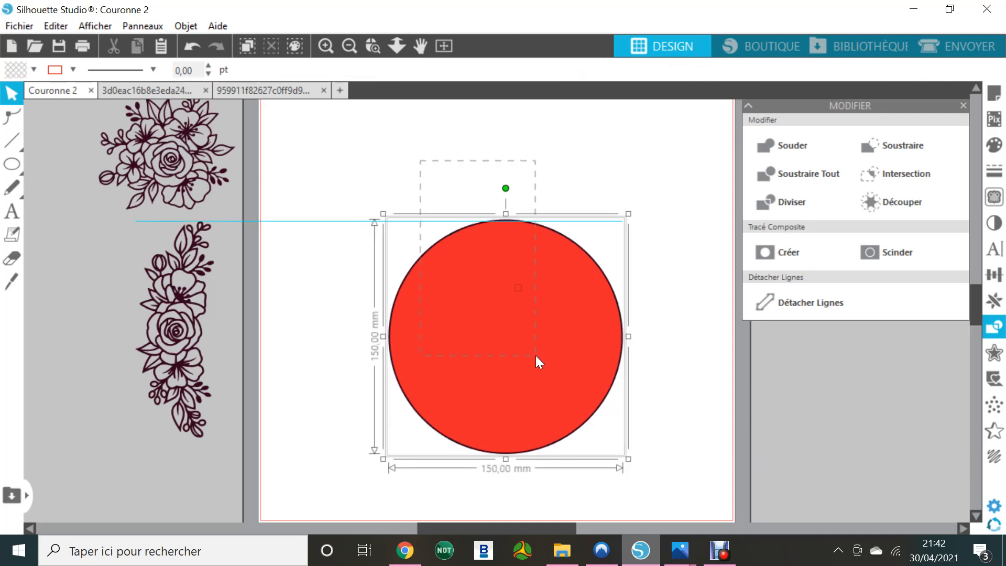
pyautogui.rightClick(527, 308)
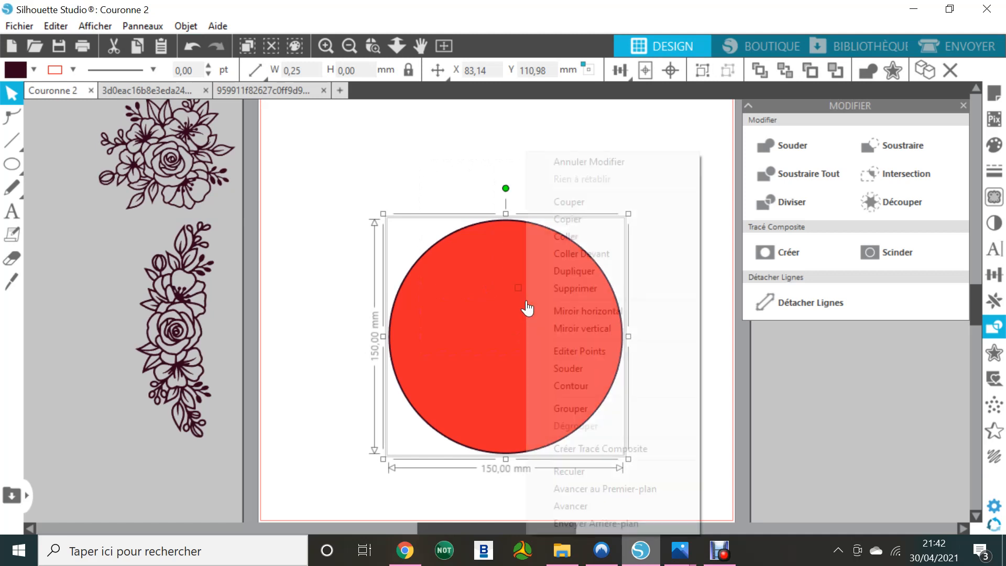
pyautogui.click(620, 450)
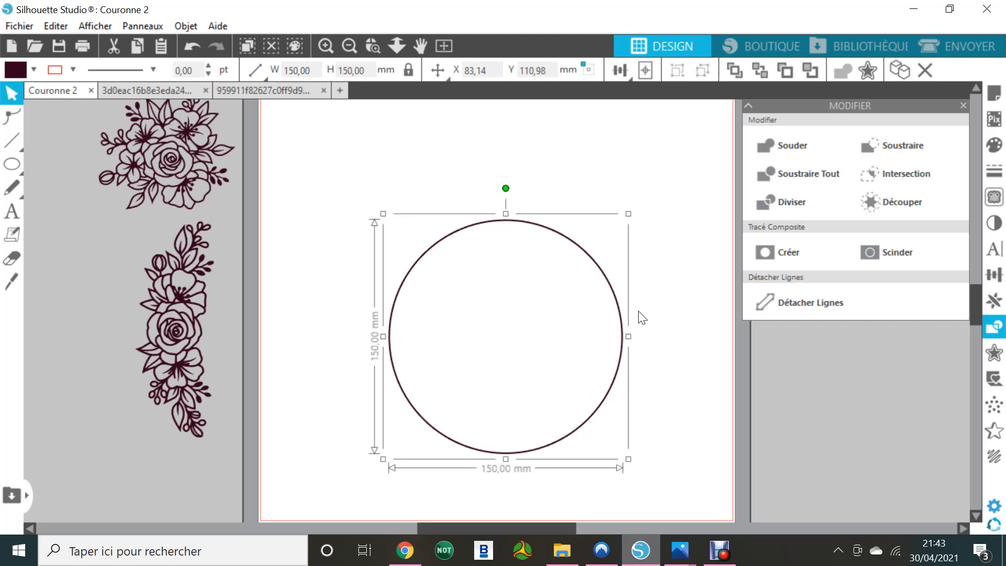
# - Duplicate the thin ring and offset the copy slightly up and to the right of the original
pyautogui.click(596, 185)
pyautogui.click(537, 232)
pyautogui.hotkey('ctrl', 'd')
pyautogui.moveTo(634, 298); pyautogui.dragTo(603, 260)
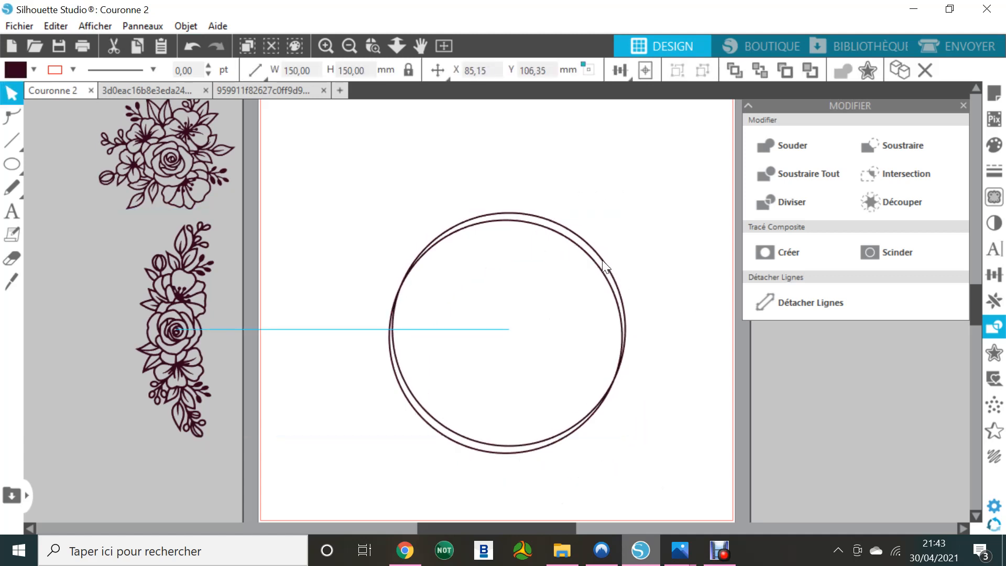
pyautogui.click(660, 287)
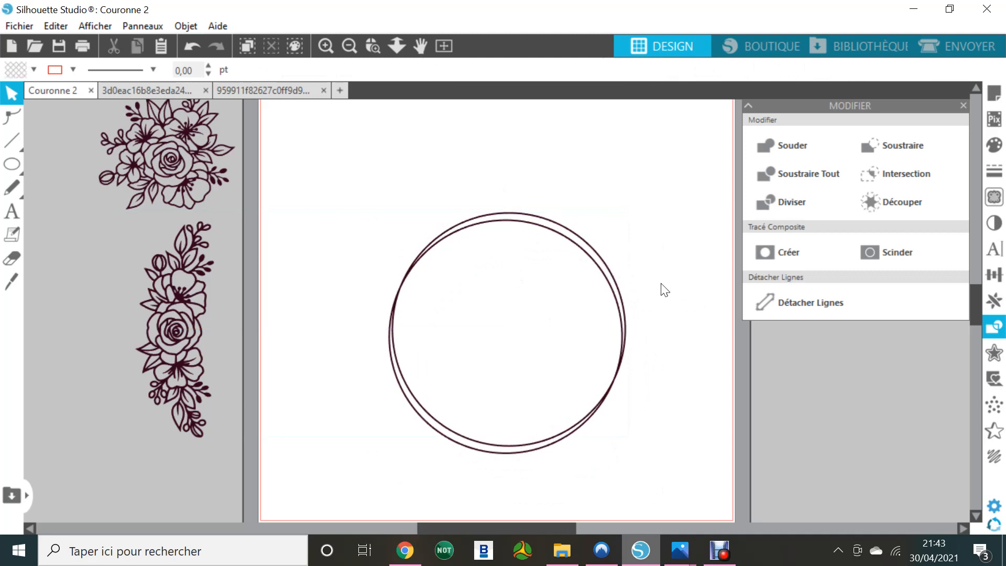
# - Paste a third 150 mm ring and place it over the first two, offset slightly to the left
pyautogui.hotkey('ctrl', 'v')
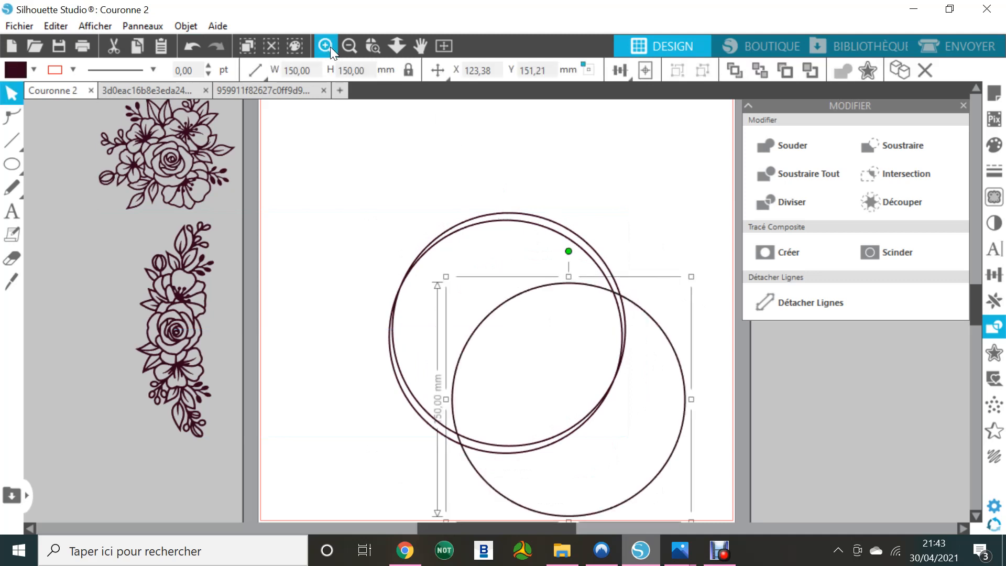
pyautogui.click(329, 47)
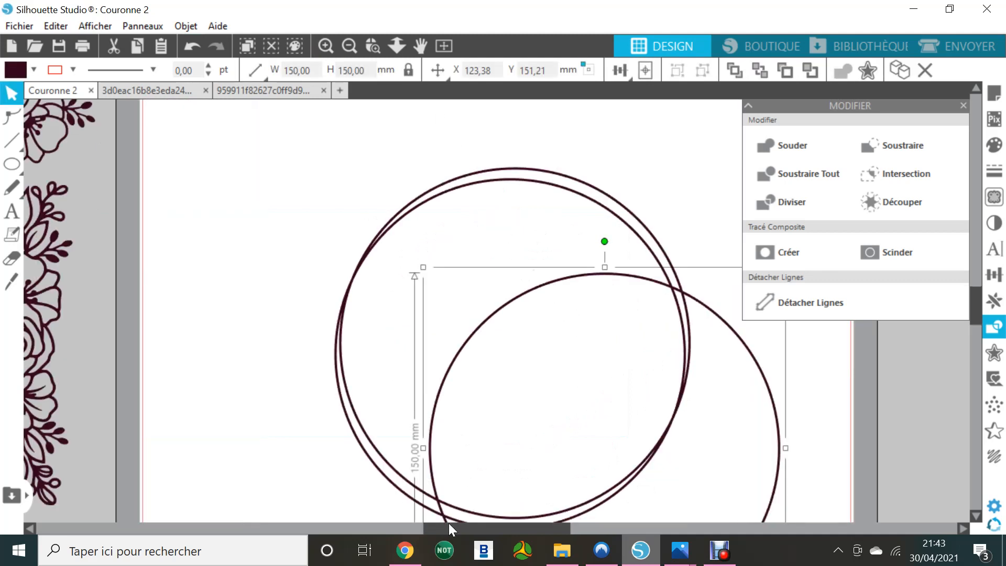
pyautogui.moveTo(448, 523); pyautogui.dragTo(464, 524)
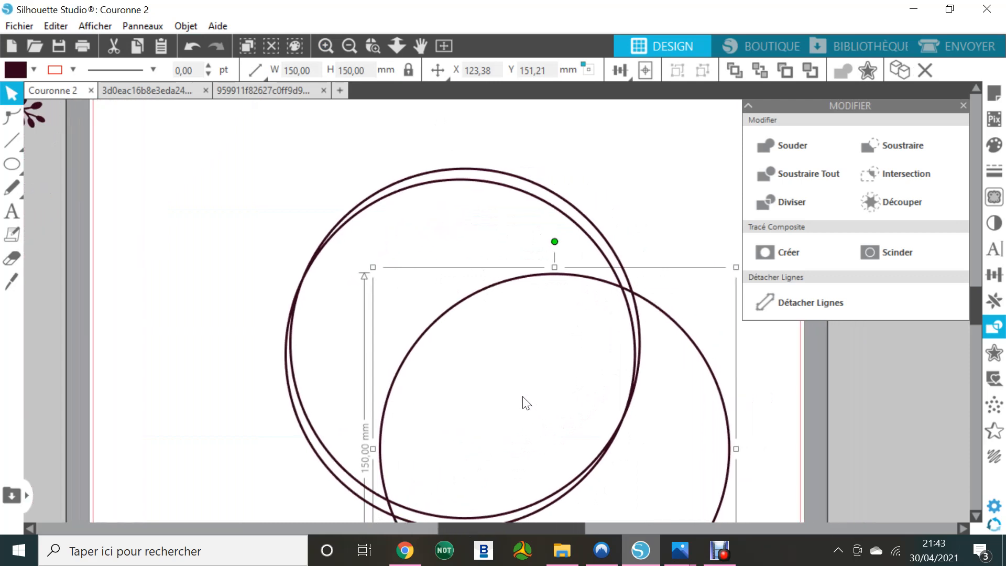
pyautogui.moveTo(977, 307); pyautogui.dragTo(978, 313)
pyautogui.moveTo(673, 280); pyautogui.dragTo(567, 177)
pyautogui.press('Right')
pyautogui.press('Right')
pyautogui.press('Right')
pyautogui.press('Right')
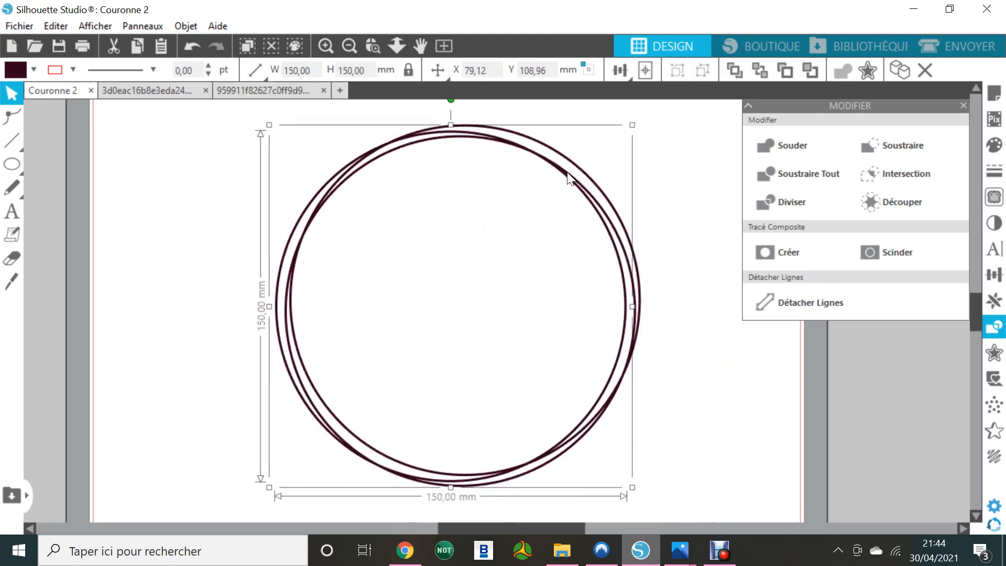
pyautogui.click(747, 348)
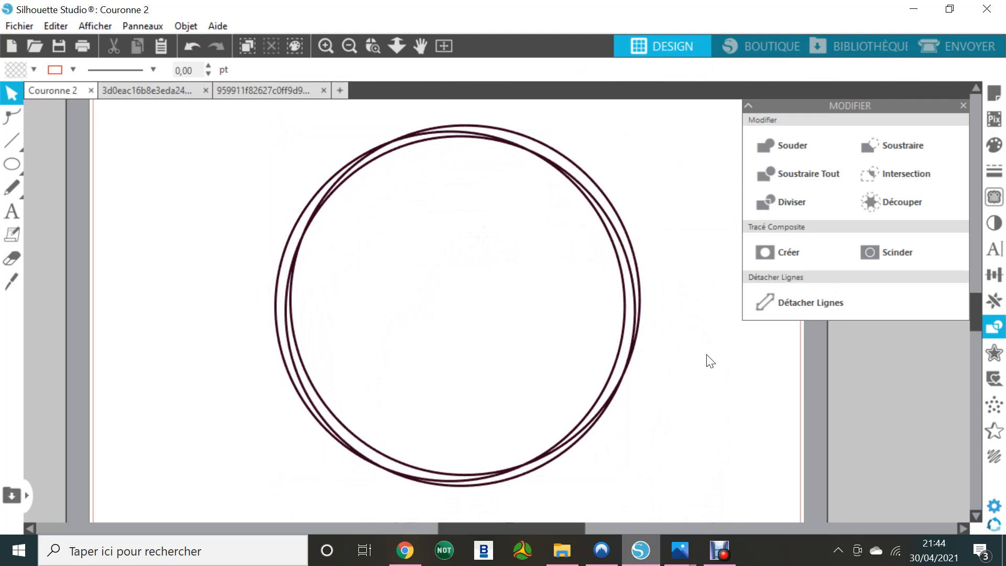
# - Paste a fourth ring, scale it down to about 146.65 mm and place it over the other three
pyautogui.hotkey('ctrl', 'v')
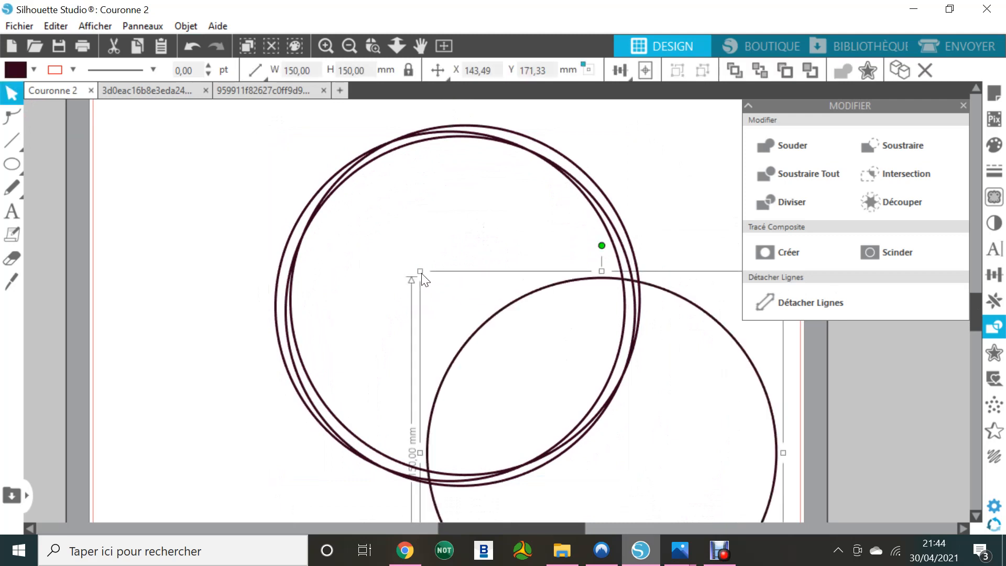
pyautogui.moveTo(426, 281); pyautogui.dragTo(434, 288)
pyautogui.moveTo(485, 341); pyautogui.dragTo(340, 194)
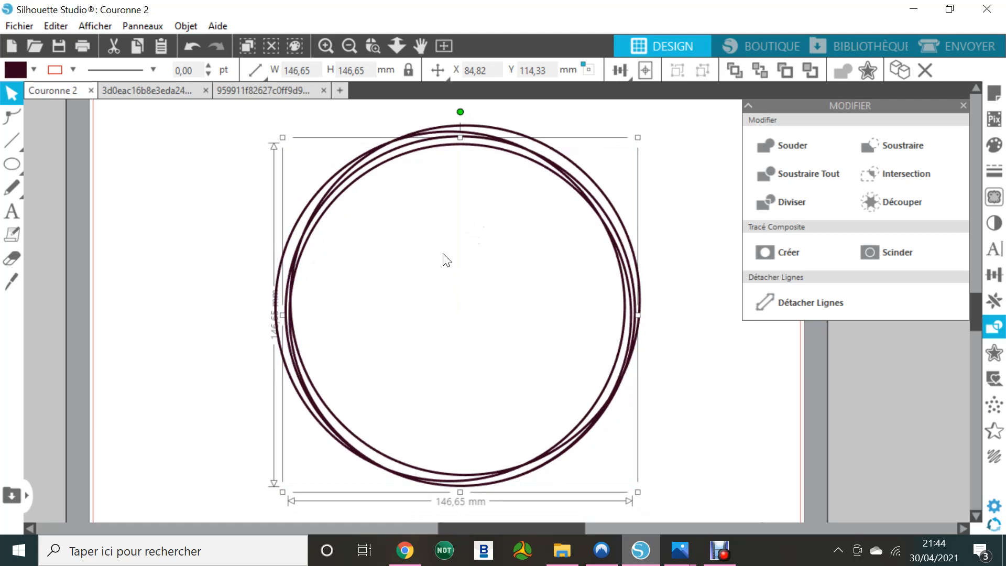
pyautogui.click(722, 441)
# - Select all four overlapping rings and weld them into a single shape
pyautogui.moveTo(219, 237); pyautogui.dragTo(392, 299)
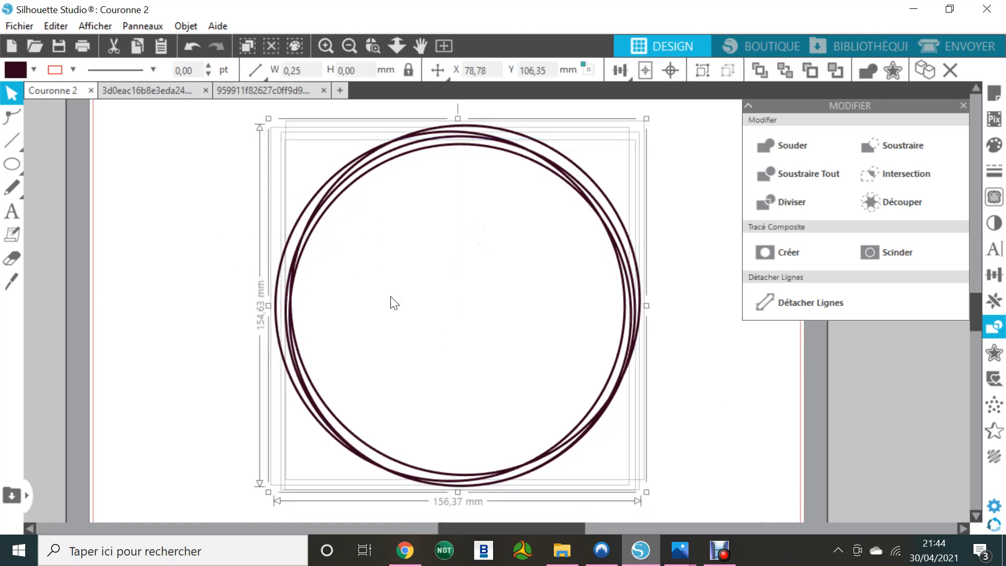
pyautogui.click(790, 143)
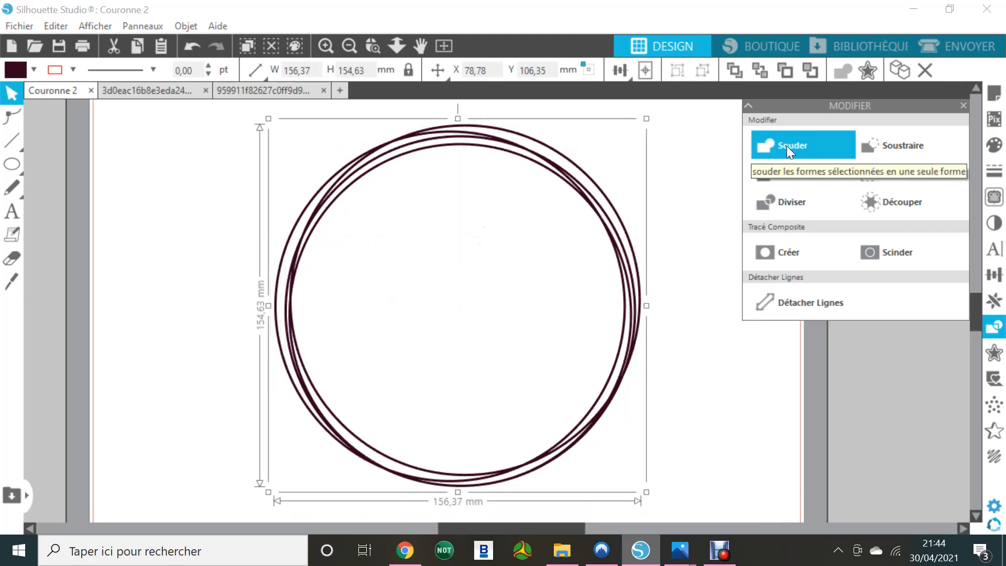
pyautogui.click(517, 148)
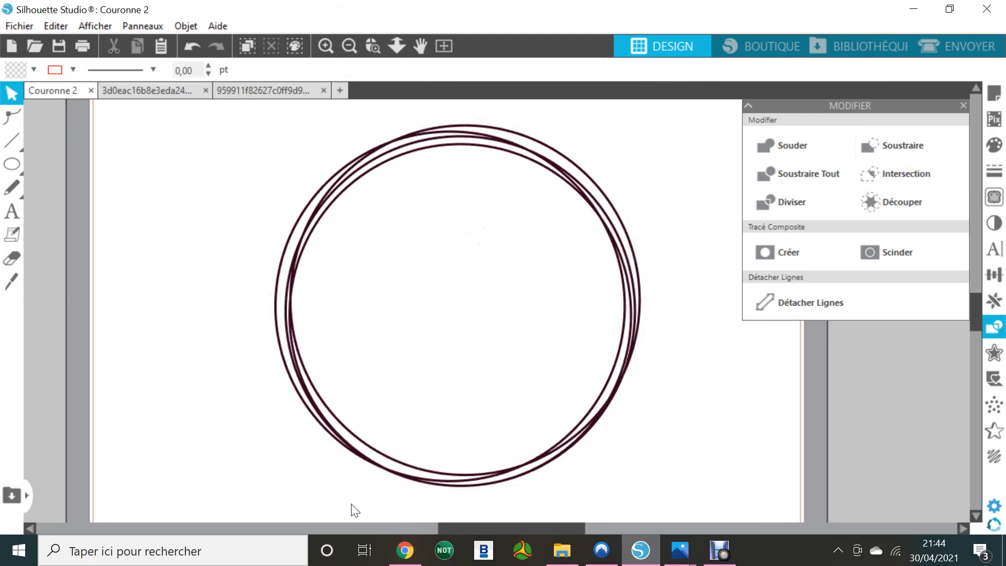
# - Bring the tall floral spray and the rose bouquet onto the page beside the rings
pyautogui.moveTo(448, 528); pyautogui.dragTo(396, 527)
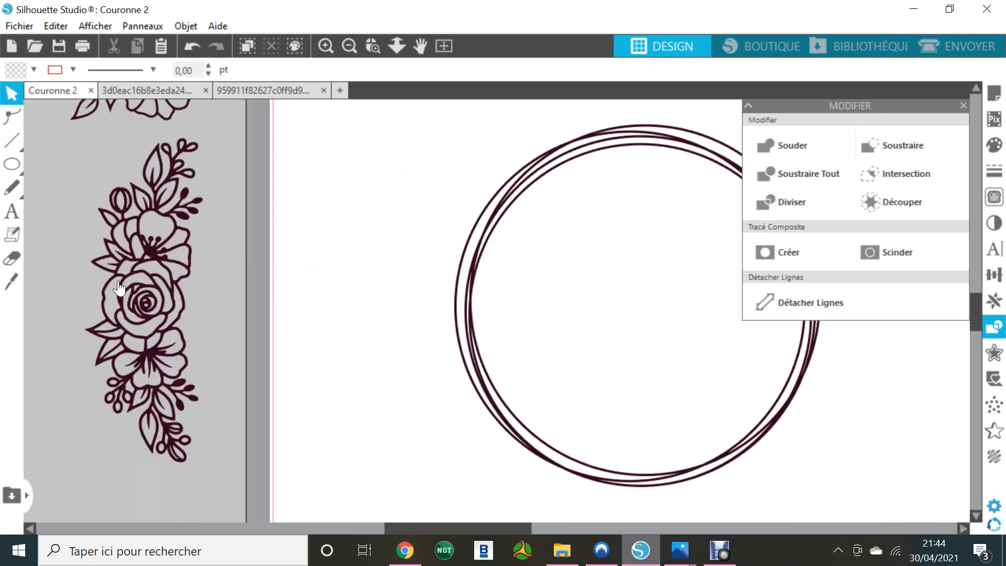
pyautogui.moveTo(114, 289); pyautogui.dragTo(353, 310)
pyautogui.moveTo(141, 114); pyautogui.dragTo(431, 353)
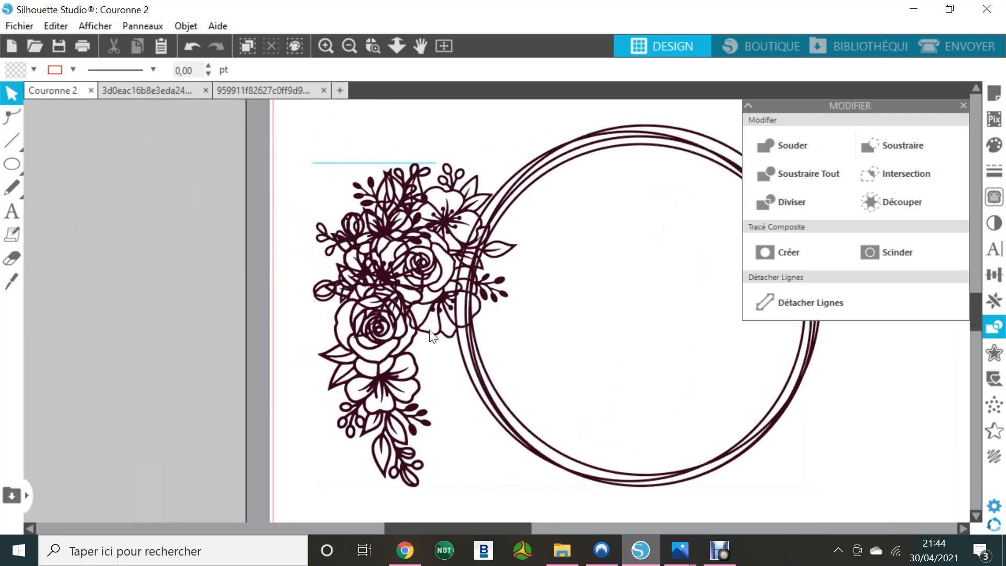
pyautogui.moveTo(498, 527); pyautogui.dragTo(536, 525)
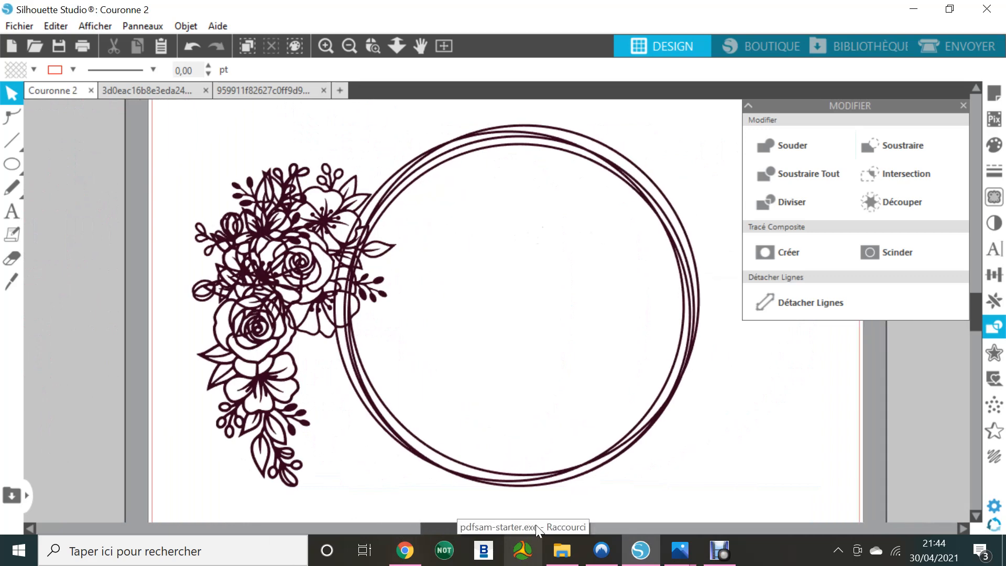
# - Place the bouquet over the ring's upper-right arc and the tall floral spray along its left side
pyautogui.moveTo(461, 339); pyautogui.dragTo(698, 299)
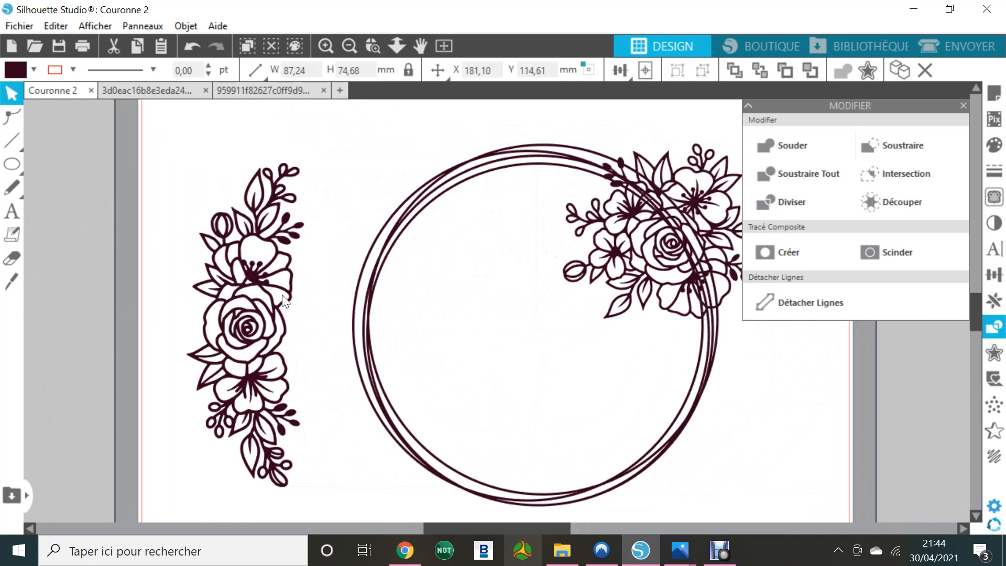
pyautogui.moveTo(237, 305); pyautogui.dragTo(368, 302)
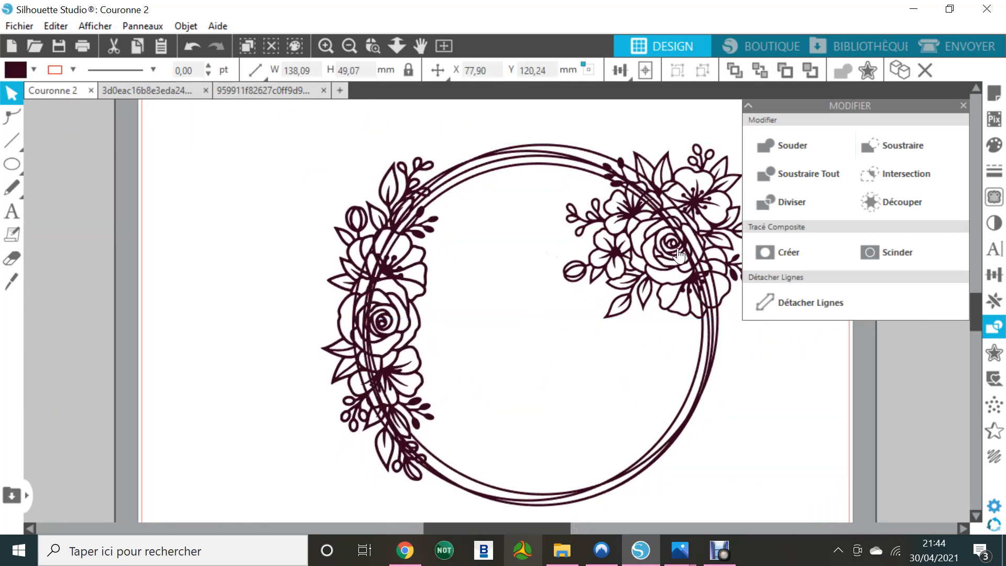
pyautogui.moveTo(672, 248); pyautogui.dragTo(659, 241)
pyautogui.click(507, 284)
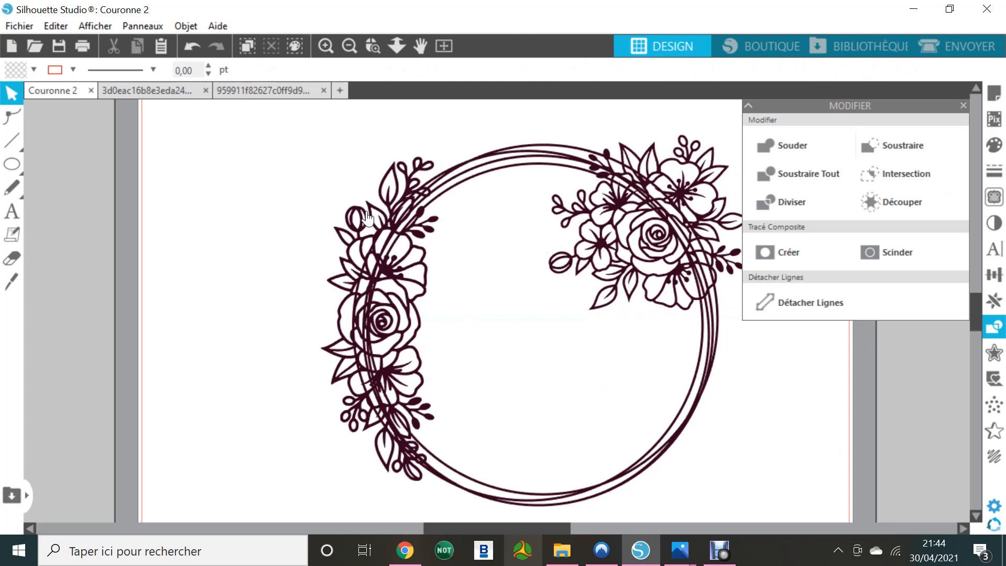
# - Release the compound path of the left floral spray and weld its outer silhouette to the ring
pyautogui.click(381, 197)
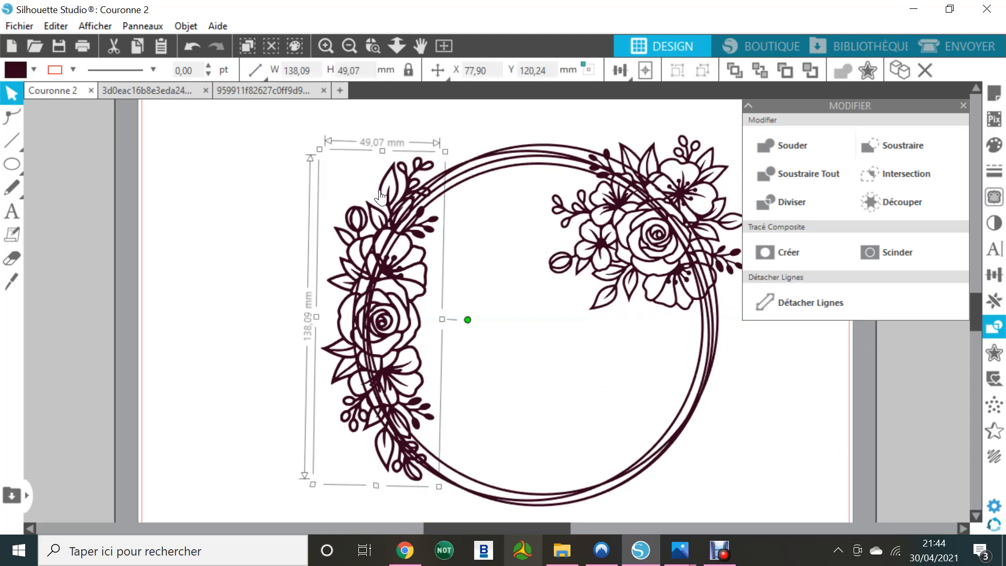
pyautogui.click(898, 256)
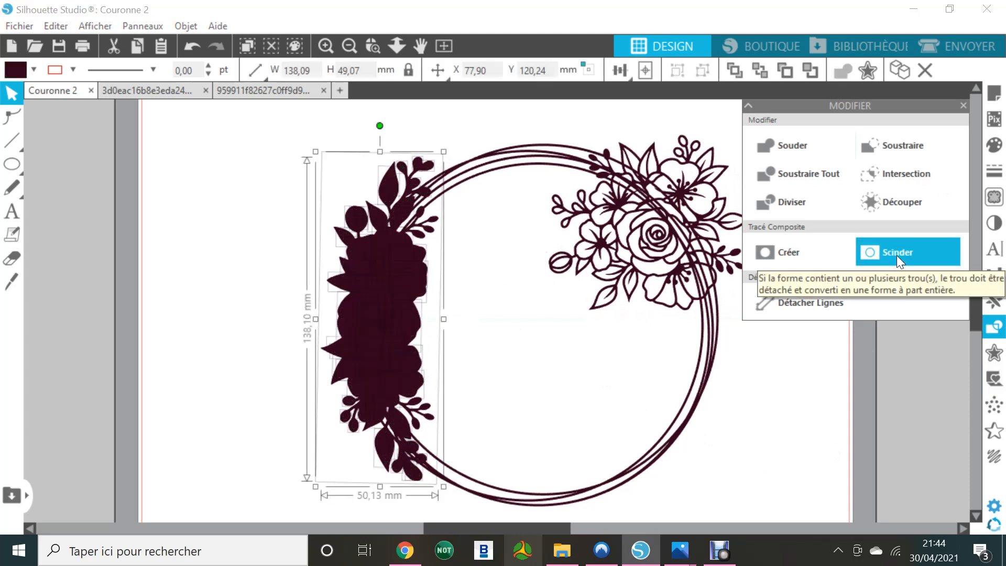
pyautogui.click(854, 439)
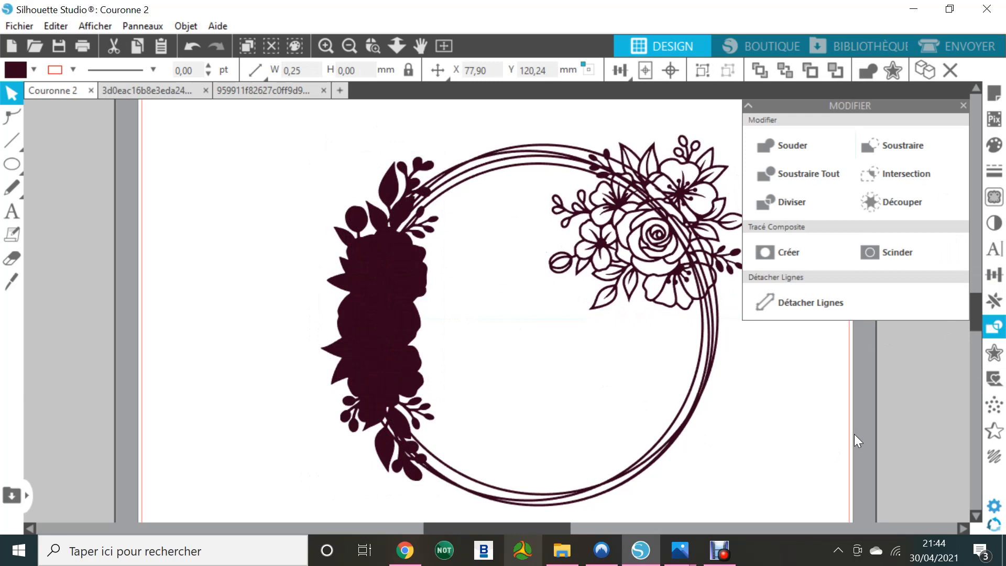
pyautogui.click(415, 486)
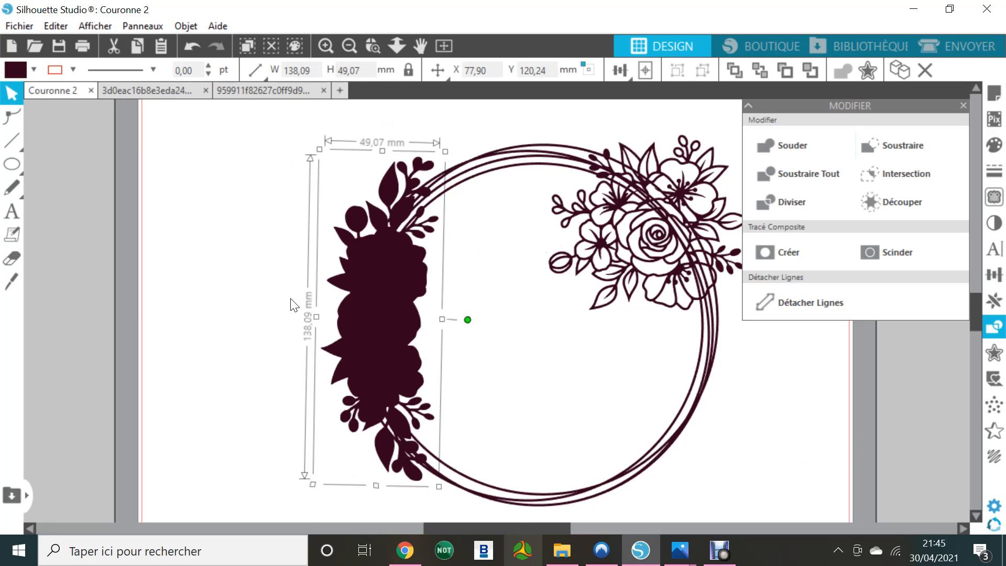
pyautogui.keyDown('shift'); pyautogui.click(660, 458); pyautogui.keyUp('shift')
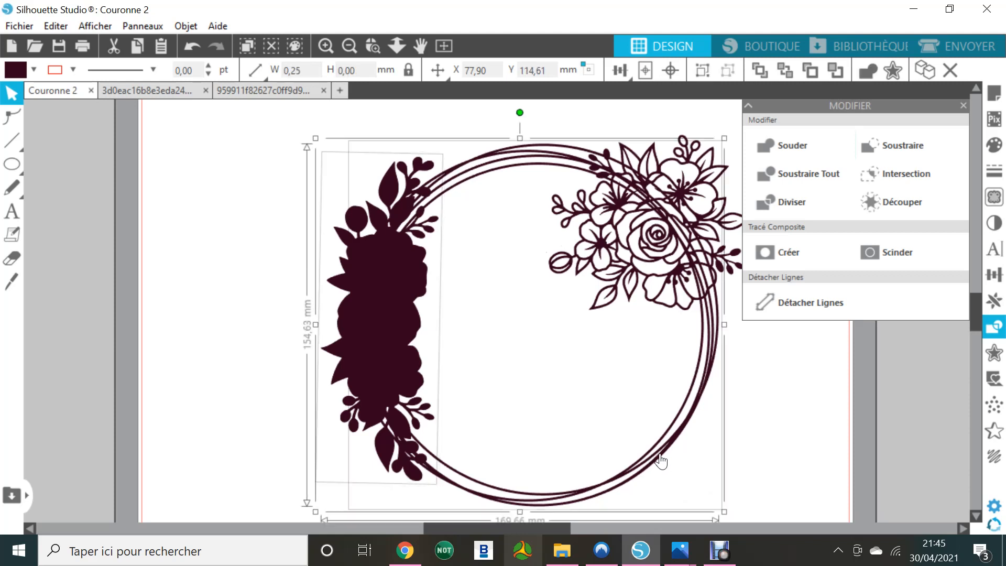
pyautogui.click(787, 139)
pyautogui.click(793, 434)
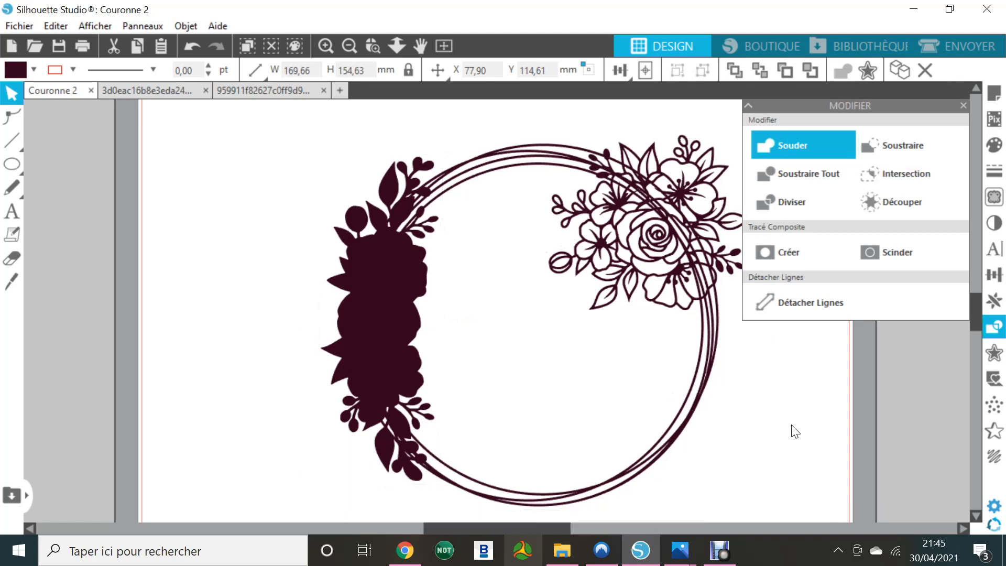
# - Select the welded ring with the left spray's inner shapes and create a compound path from them
pyautogui.moveTo(284, 140); pyautogui.dragTo(463, 495)
pyautogui.rightClick(398, 382)
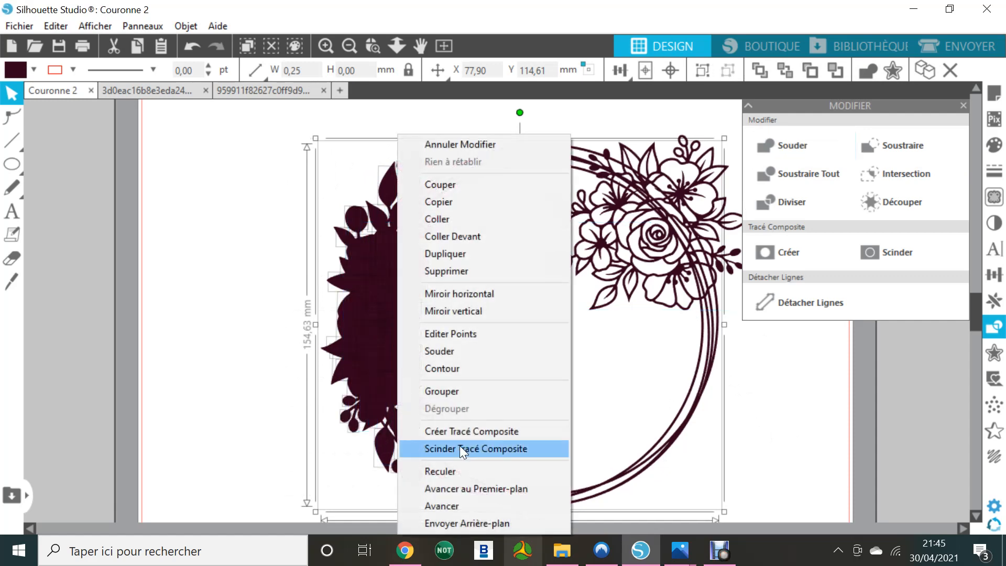
pyautogui.click(487, 434)
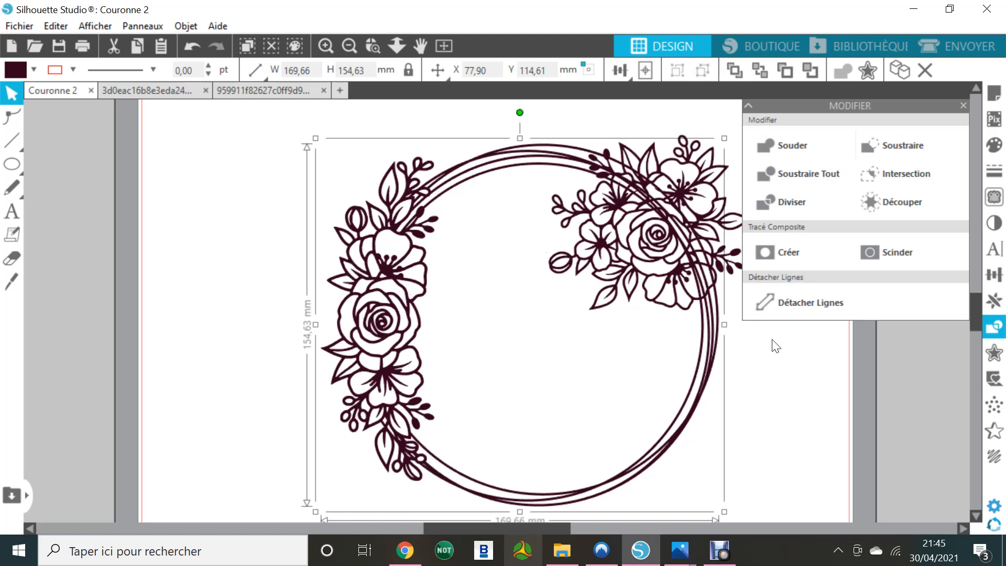
pyautogui.click(788, 393)
# - Release the compound path of the rose bouquet and weld its outer silhouette to the ring
pyautogui.click(676, 173)
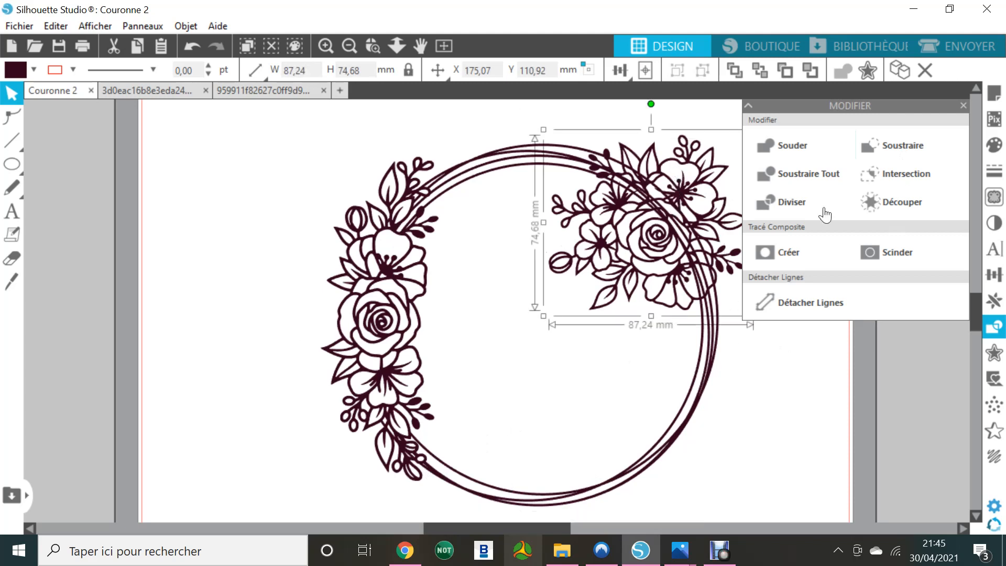
pyautogui.click(911, 262)
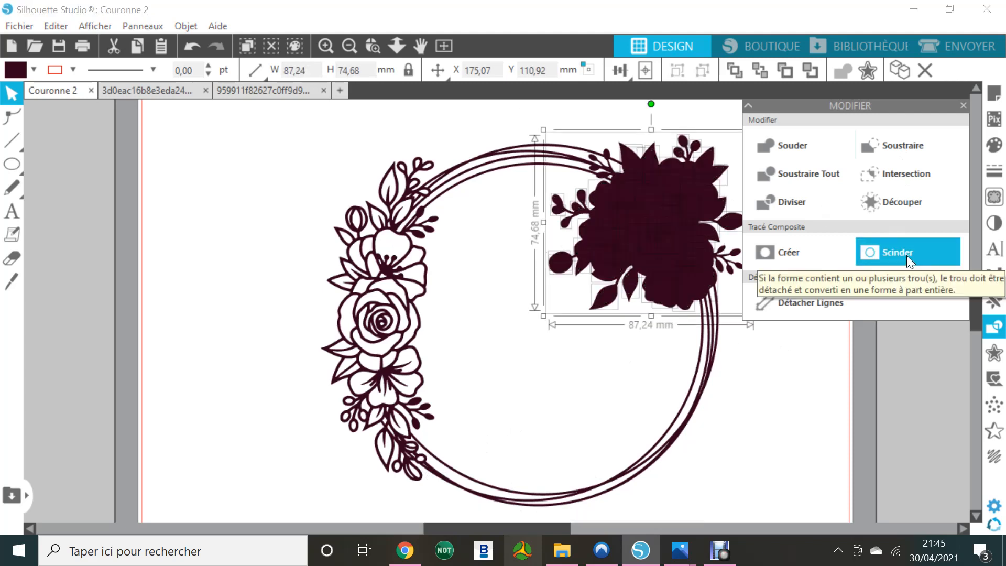
pyautogui.click(754, 429)
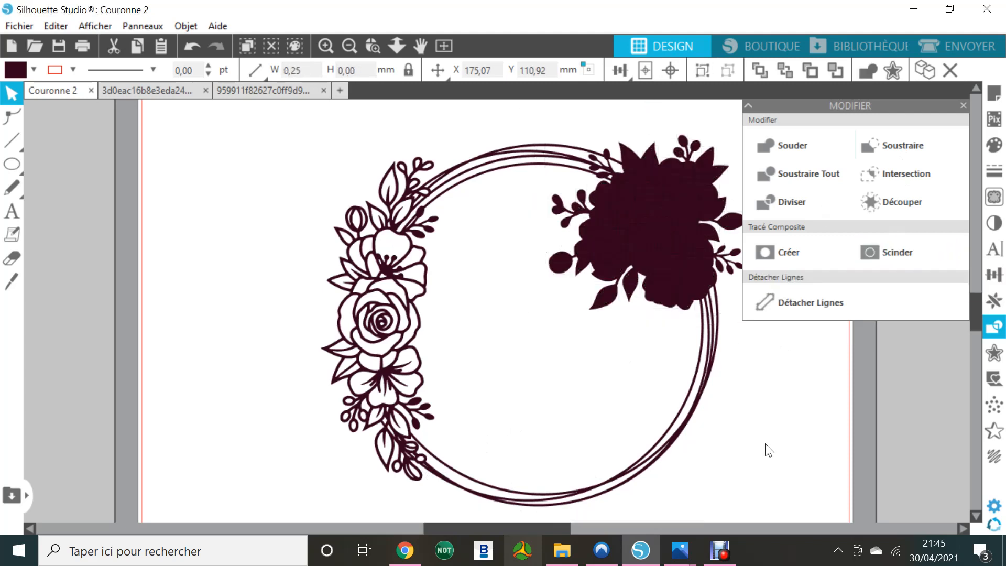
pyautogui.click(597, 315)
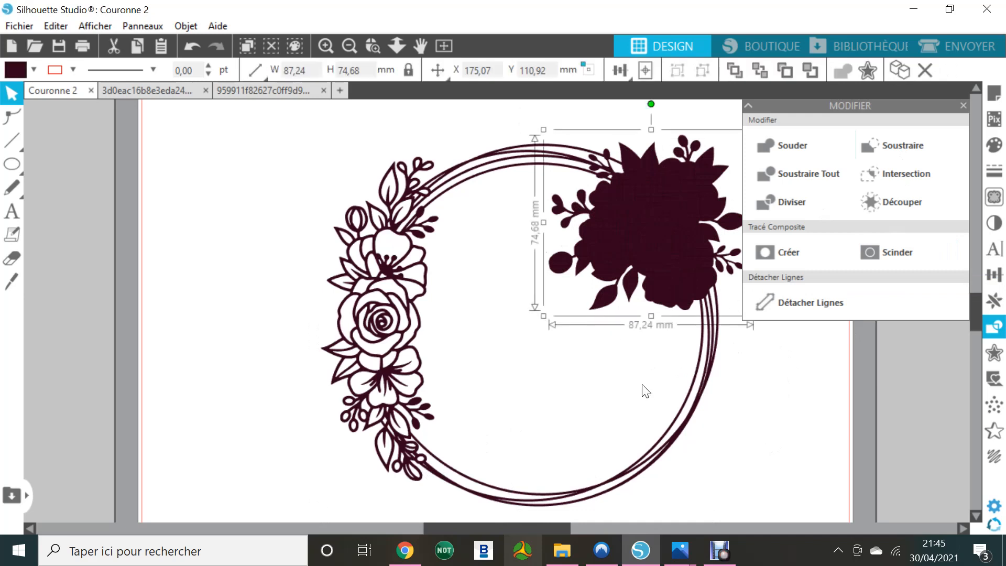
pyautogui.keyDown('shift'); pyautogui.click(676, 423); pyautogui.keyUp('shift')
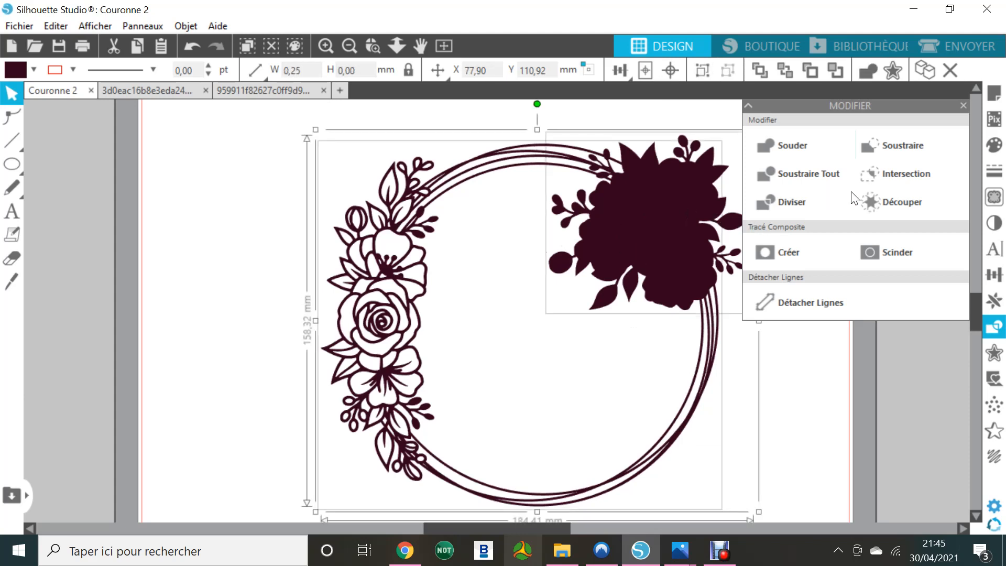
pyautogui.click(797, 145)
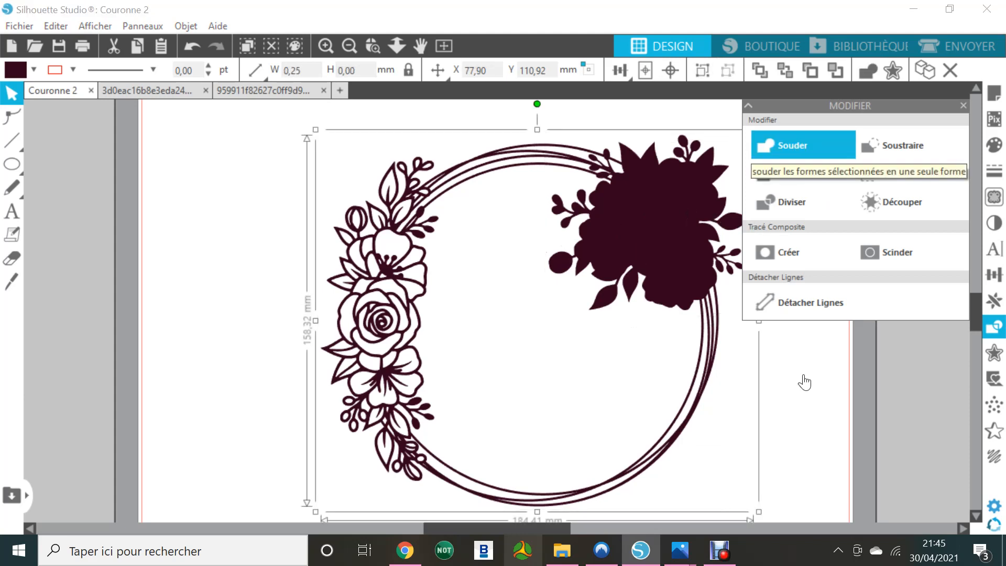
pyautogui.click(835, 419)
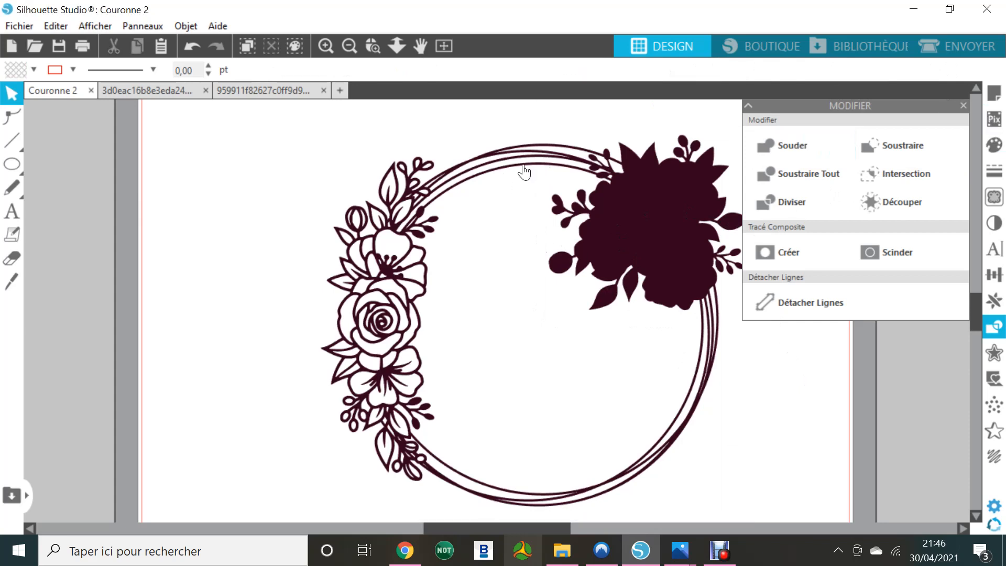
# - Move the welded wreath off the bouquet's inner shapes to check the weld and undo the move
pyautogui.moveTo(463, 527); pyautogui.dragTo(480, 530)
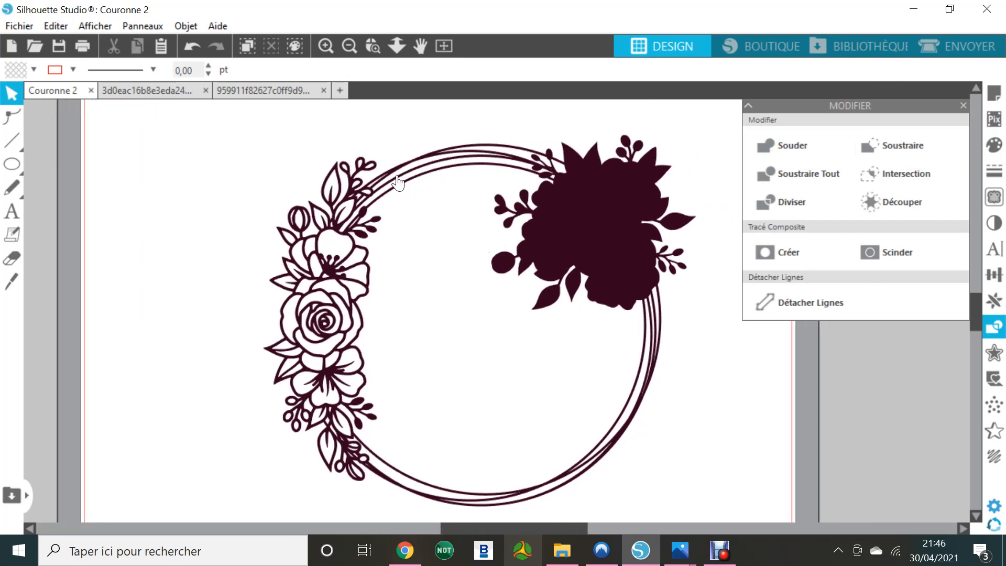
pyautogui.moveTo(398, 182); pyautogui.dragTo(323, 200)
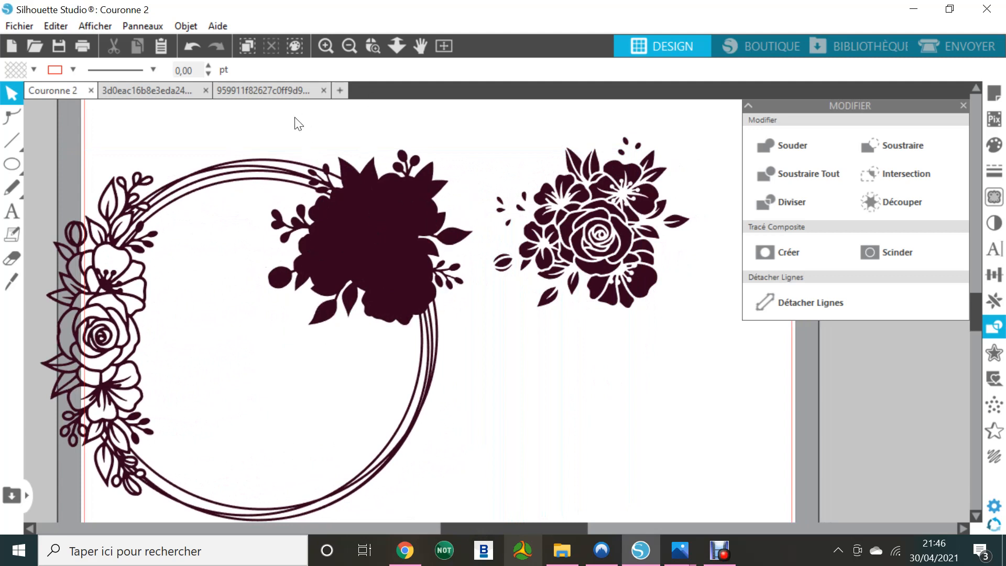
pyautogui.click(191, 45)
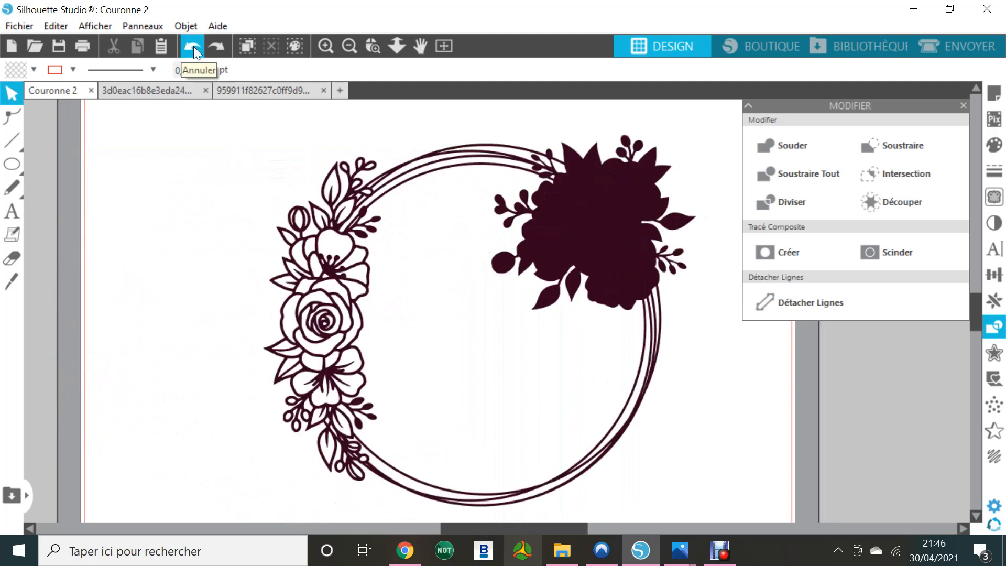
# - Try to subtract the bouquet's inner shapes from the welded wreath and undo the operation
pyautogui.click(662, 330)
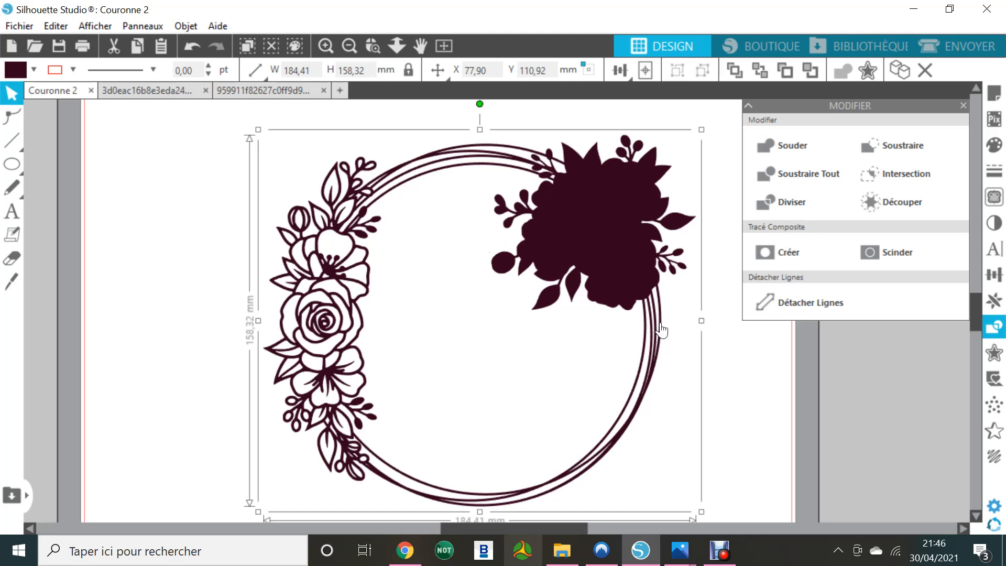
pyautogui.click(758, 444)
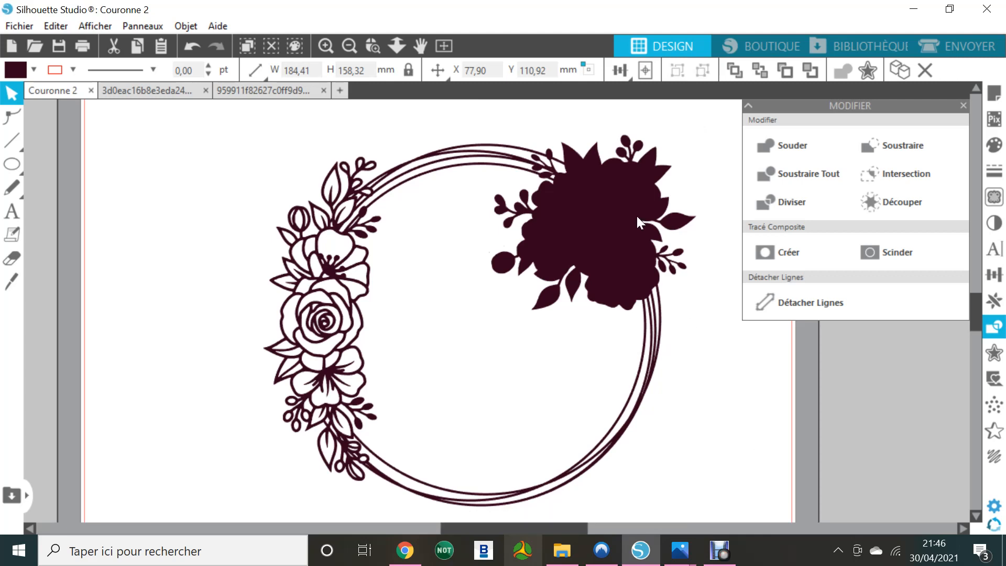
pyautogui.click(565, 198)
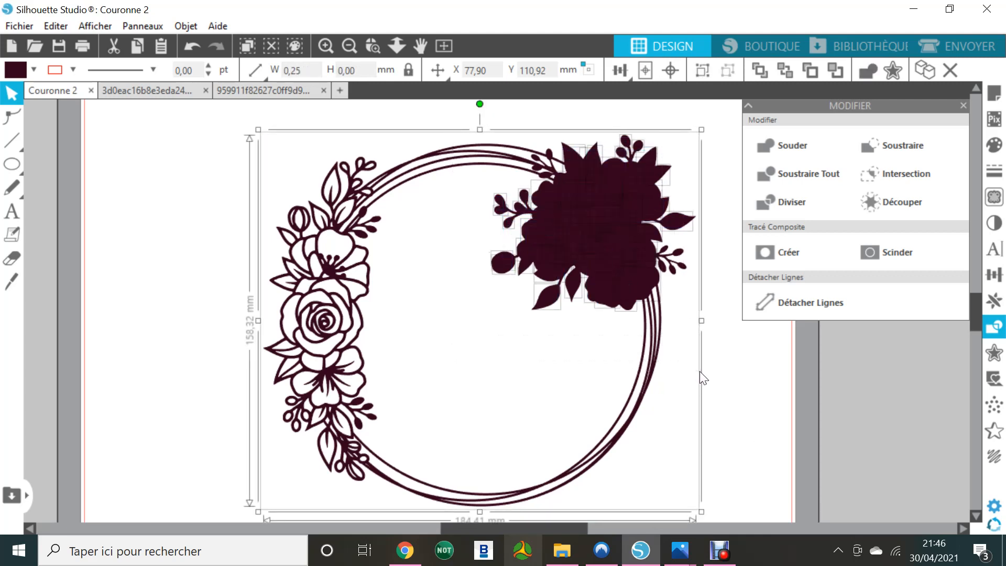
pyautogui.click(901, 145)
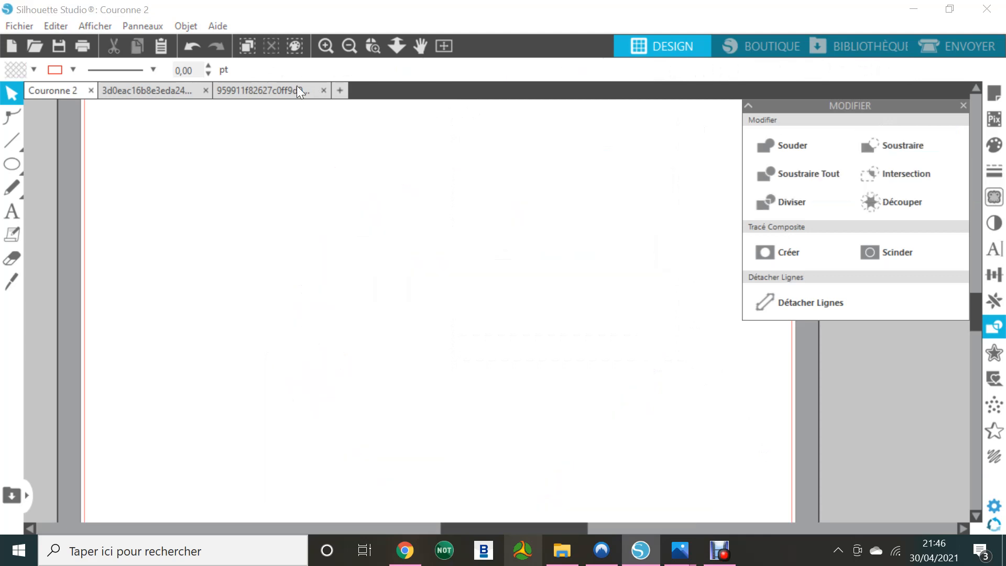
pyautogui.click(188, 49)
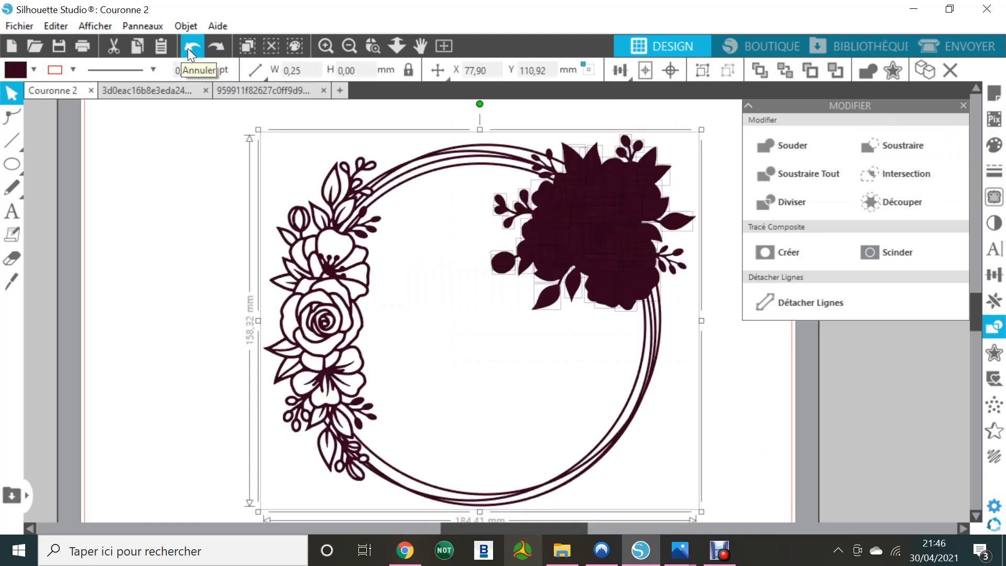
pyautogui.click(777, 403)
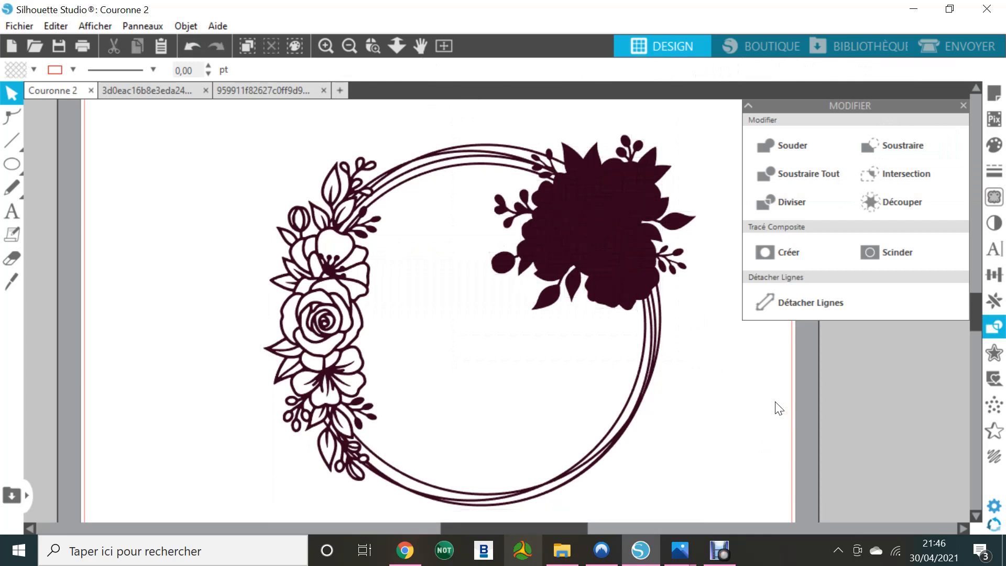
# - Select the welded wreath with all the bouquet's inner shapes and subtract those shapes from it
pyautogui.click(342, 191)
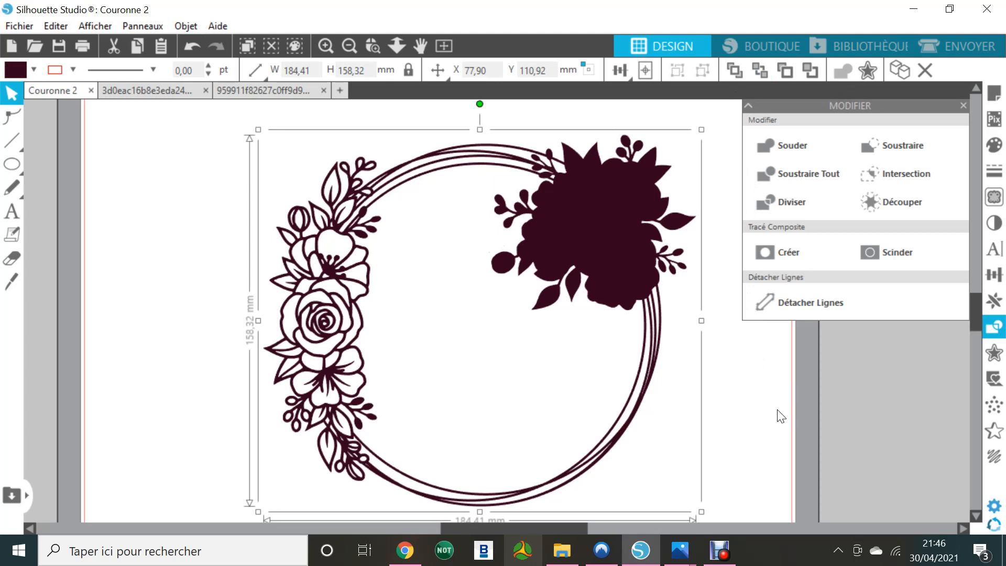
pyautogui.moveTo(458, 119); pyautogui.dragTo(715, 371)
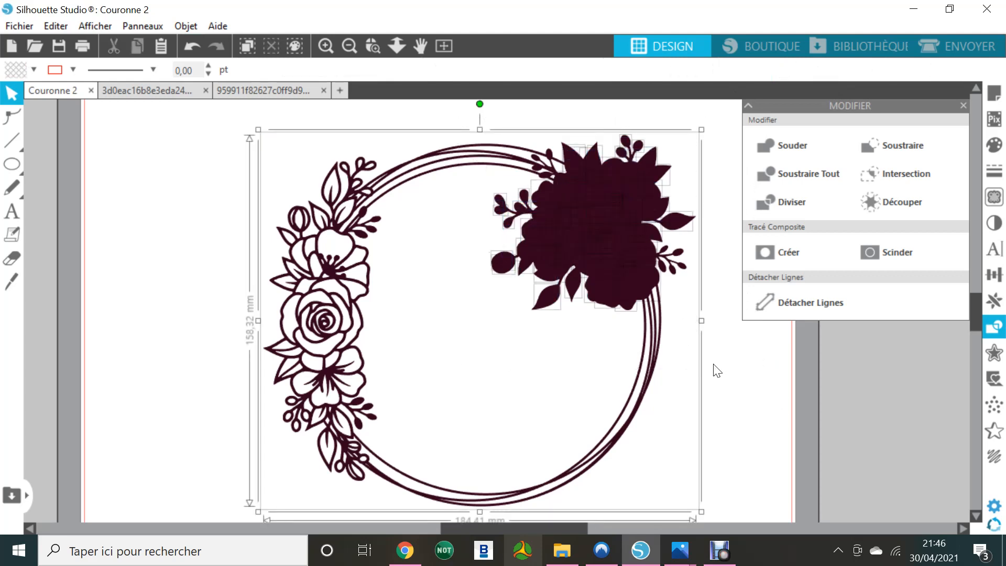
pyautogui.click(906, 140)
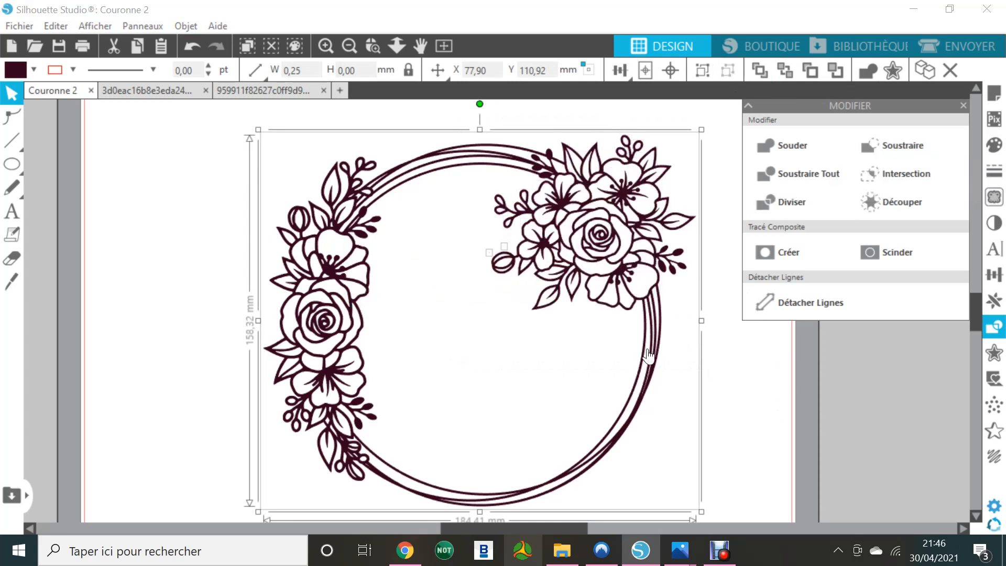
pyautogui.click(798, 409)
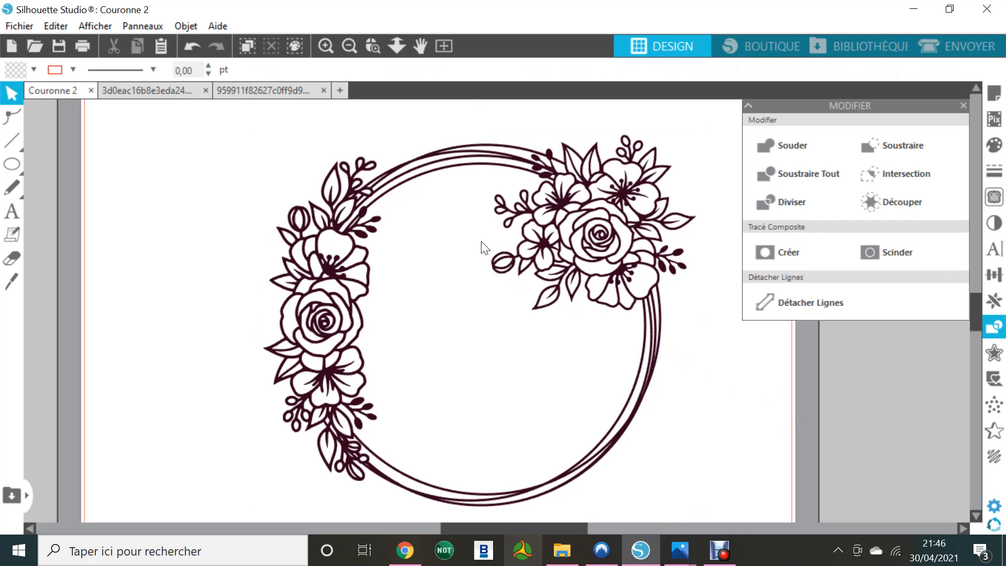
# - Delete the two tiny leftover shapes near the bouquet's outer bud and move the wreath to about X 60 mm, Y 108 mm
pyautogui.moveTo(481, 241); pyautogui.dragTo(513, 252)
pyautogui.click(505, 243)
pyautogui.press('Delete')
pyautogui.click(493, 257)
pyautogui.press('Delete')
pyautogui.moveTo(346, 187); pyautogui.dragTo(310, 179)
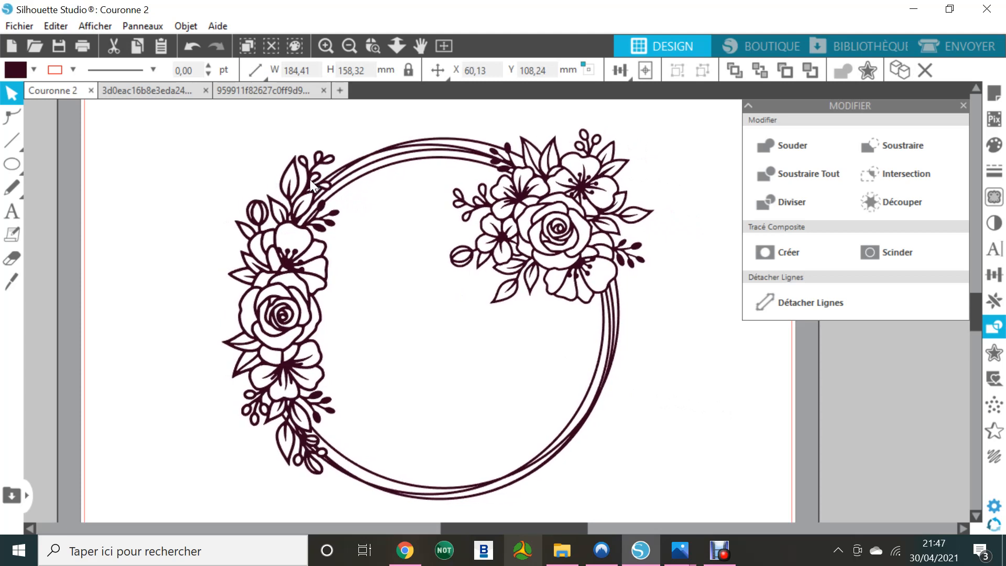
pyautogui.click(662, 388)
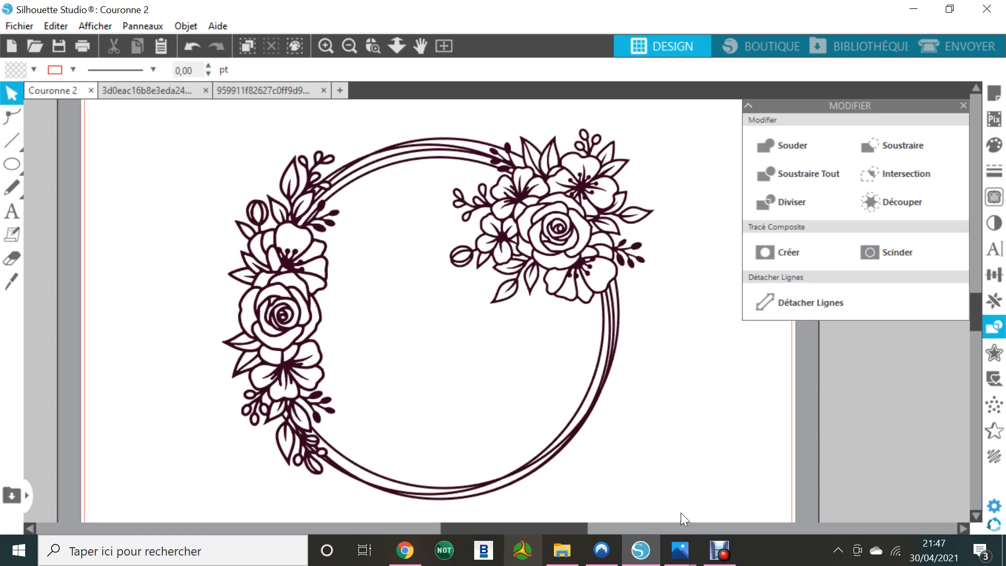
# - View the example wreaths Couronne 2.PNG and Couronne 1.PNG in Photos and return to the design in Silhouette Studio
pyautogui.click(679, 555)
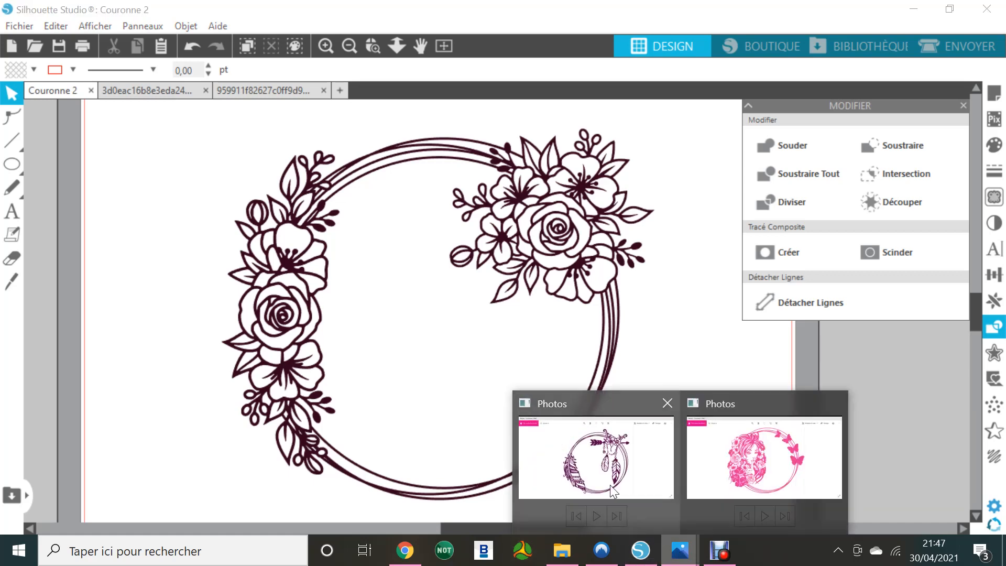
pyautogui.click(611, 485)
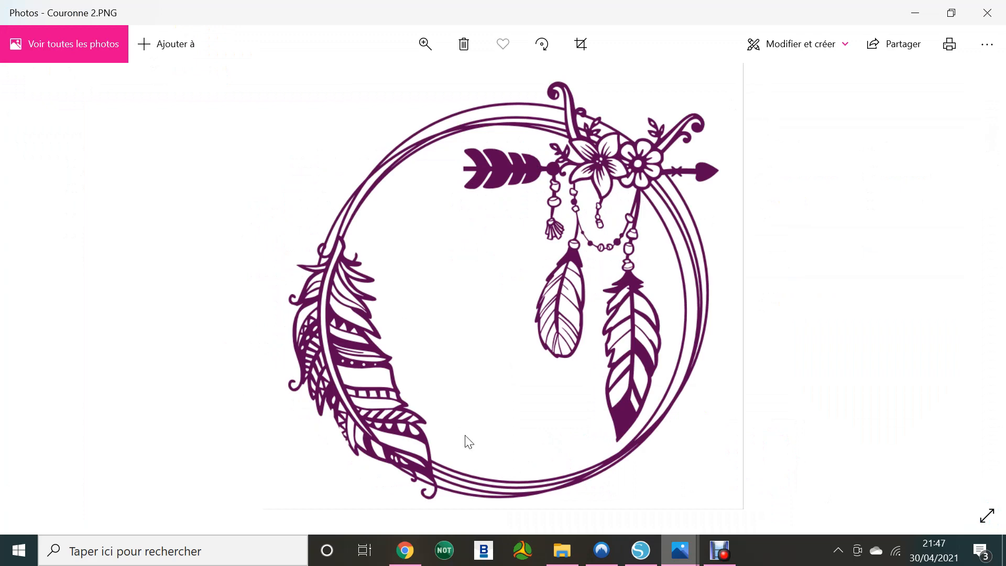
pyautogui.moveTo(676, 560)
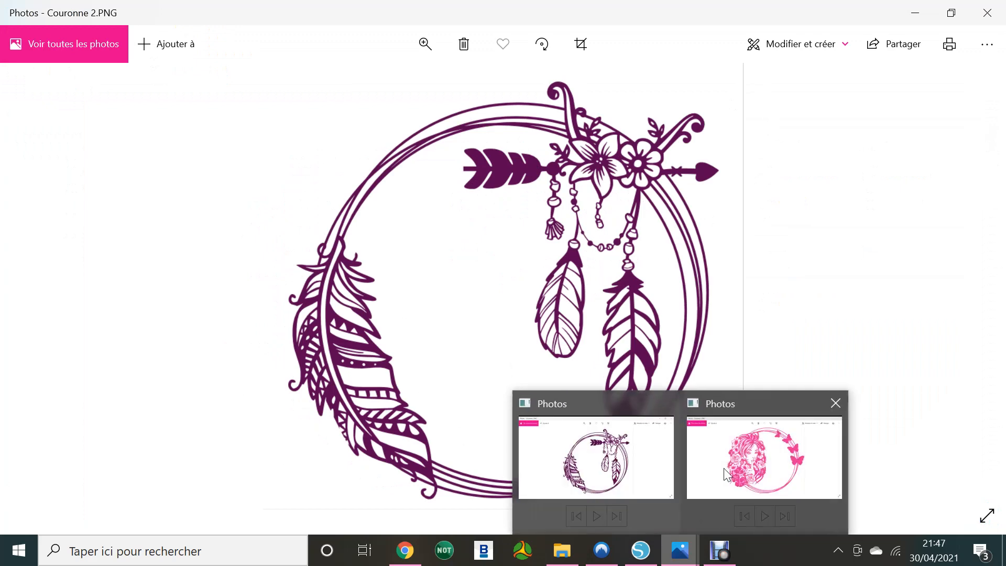
pyautogui.click(760, 442)
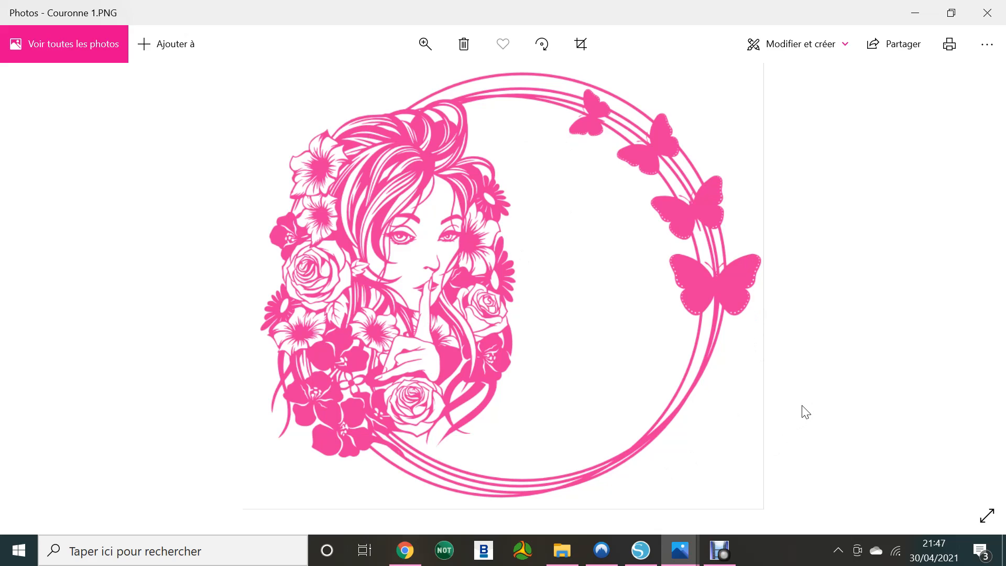
pyautogui.click(648, 557)
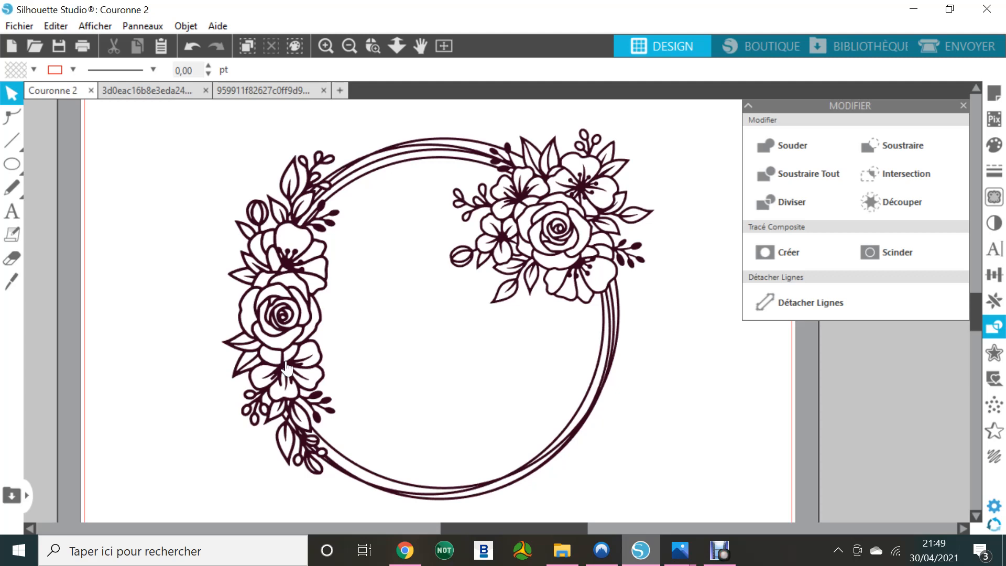
pyautogui.click(721, 550)
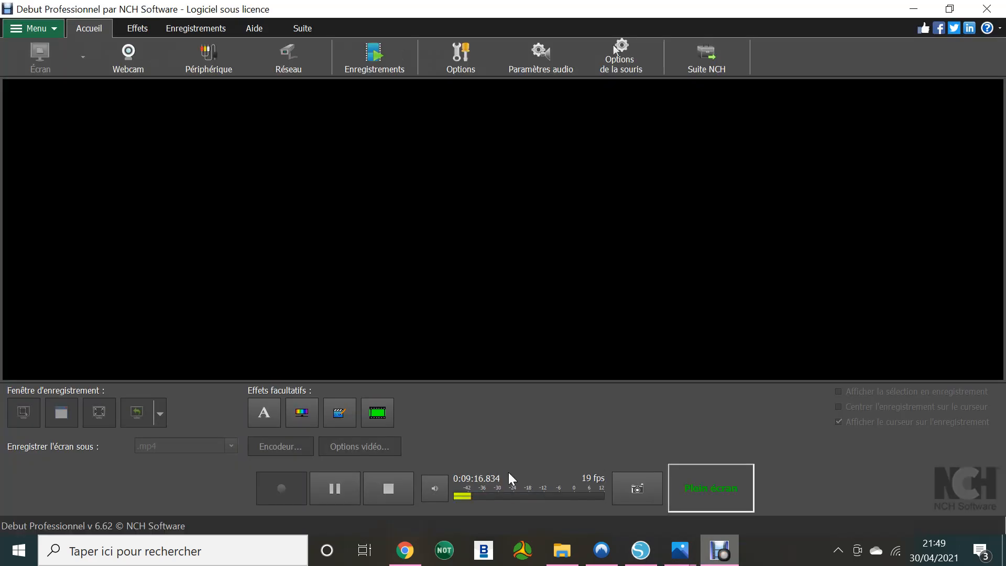